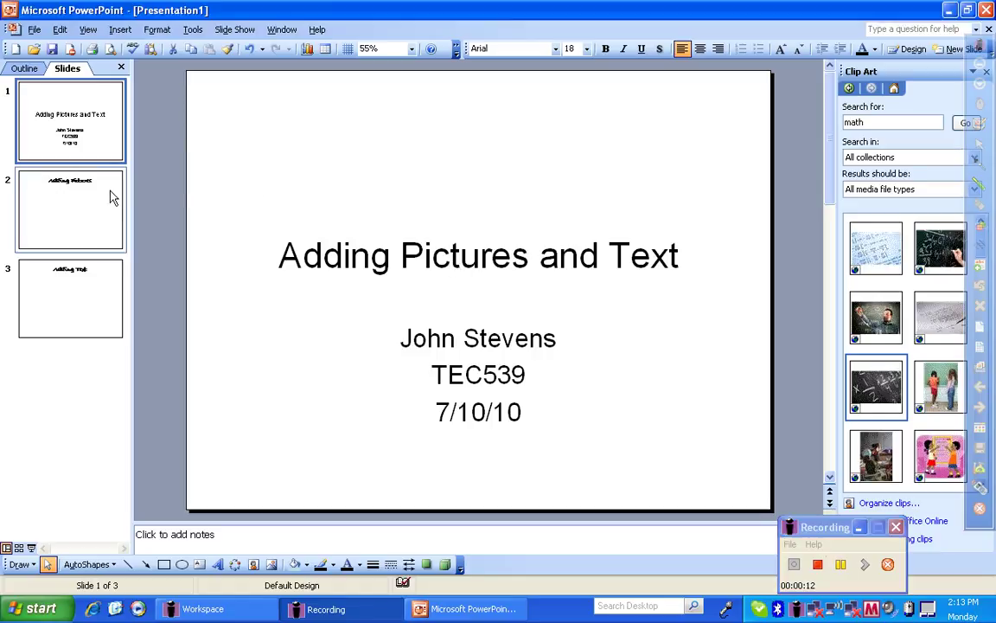
pyautogui.click(109, 197)
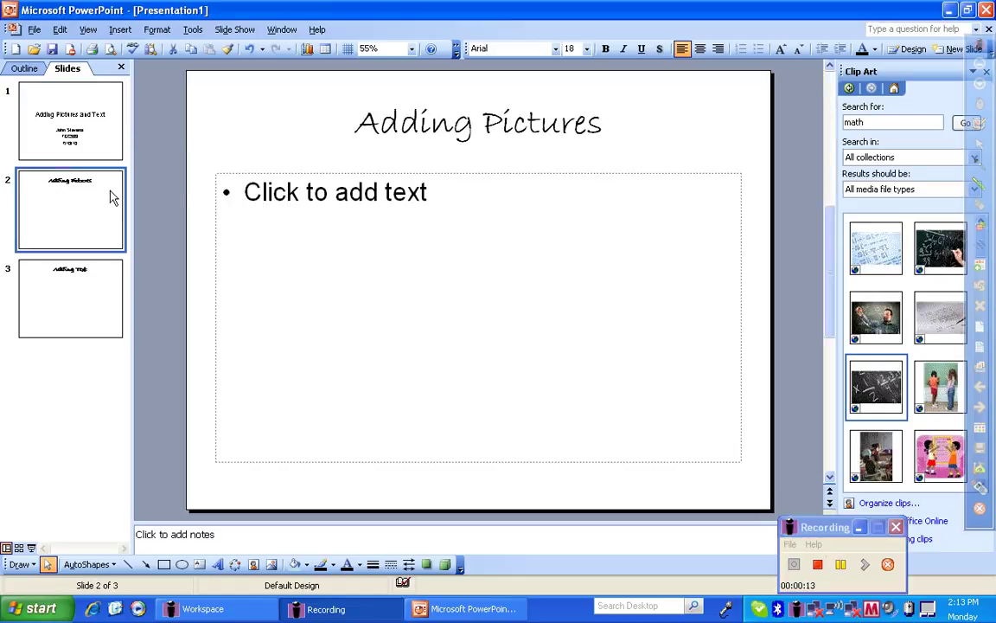
pyautogui.click(122, 31)
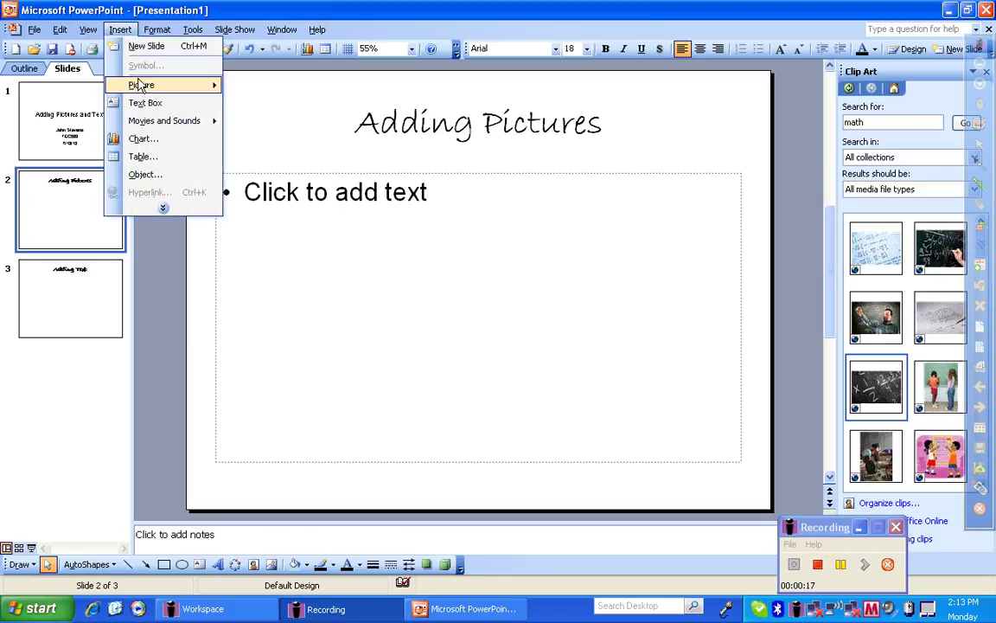
pyautogui.moveTo(141, 86)
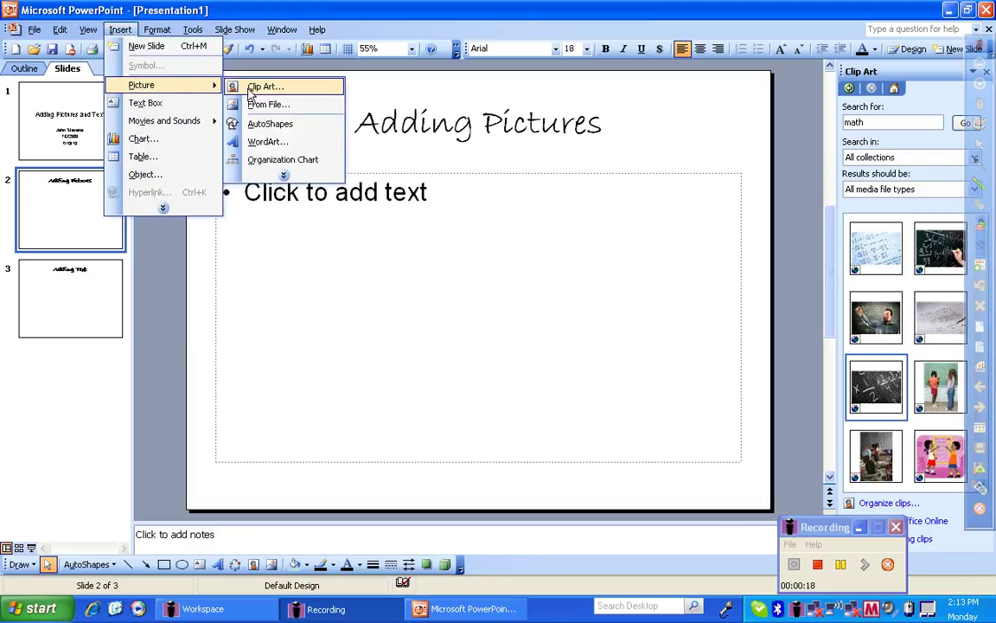
pyautogui.click(265, 104)
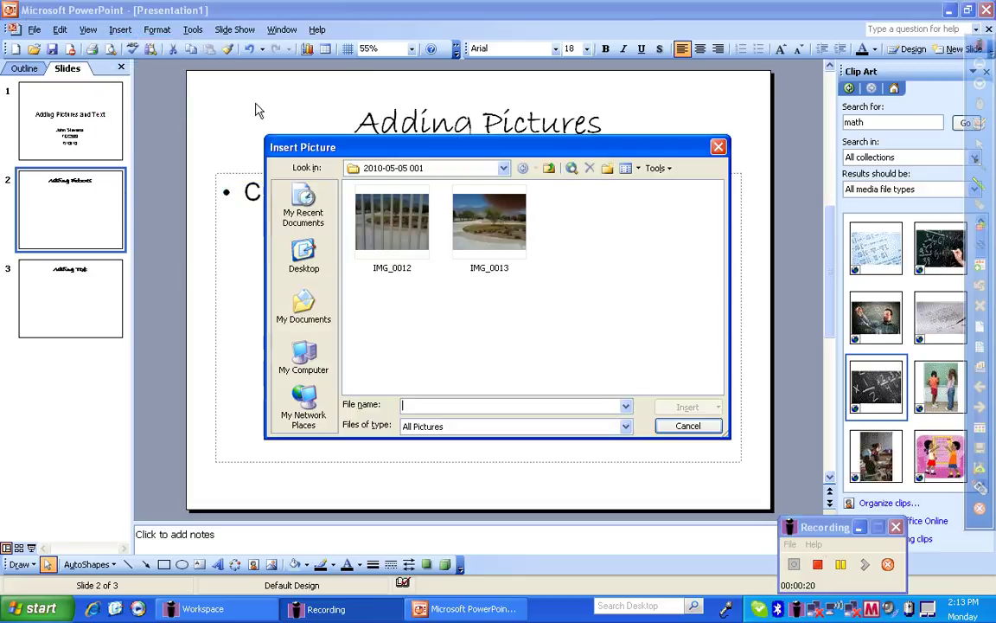
pyautogui.click(399, 237)
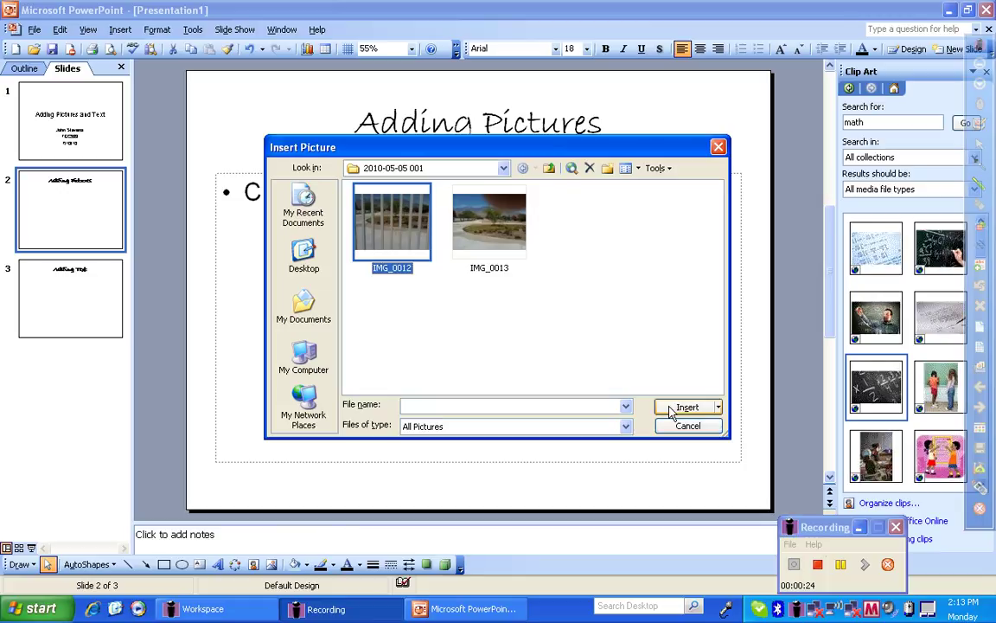
pyautogui.doubleClick(385, 228)
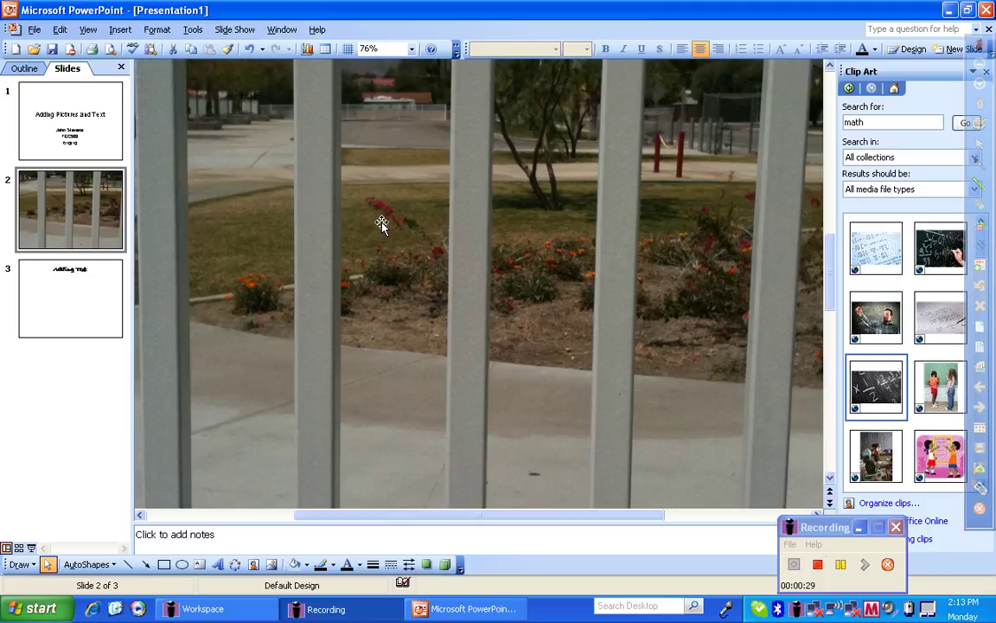
# Shrink the fence photo from its corner and place it left, beneath the Adding Pictures title
pyautogui.moveTo(382, 224); pyautogui.dragTo(688, 394)
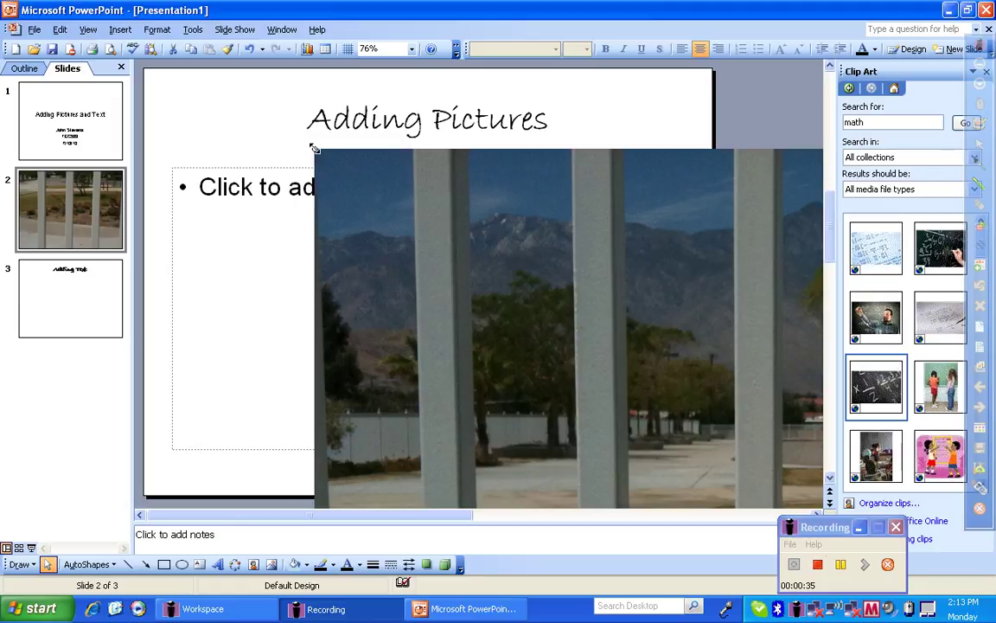
pyautogui.moveTo(316, 149); pyautogui.dragTo(680, 442)
pyautogui.moveTo(755, 482); pyautogui.dragTo(223, 194)
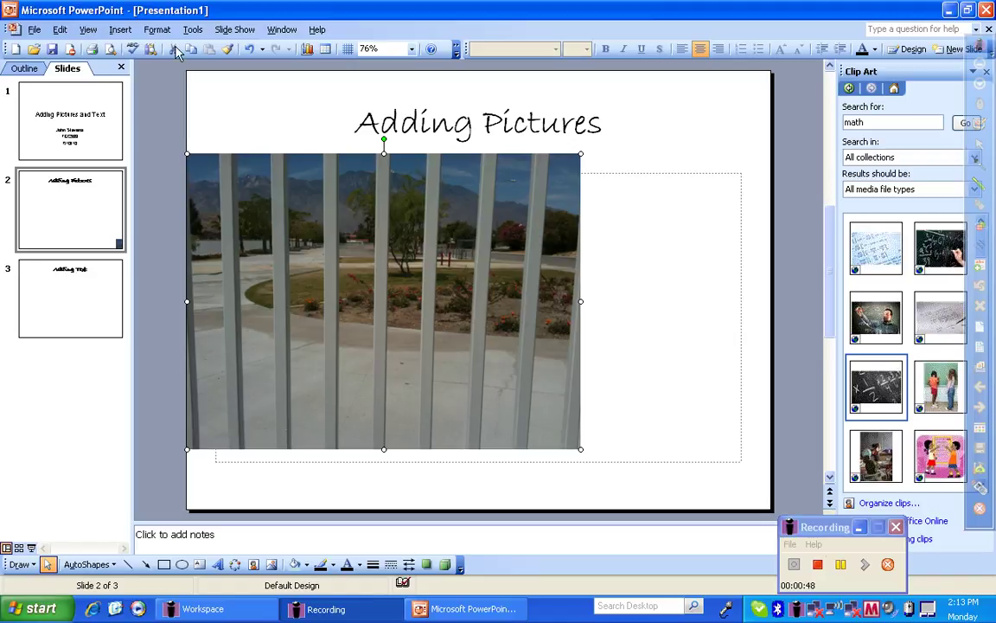
# Search clip art for 'math' and insert the blackboard clip onto slide 2
pyautogui.click(121, 32)
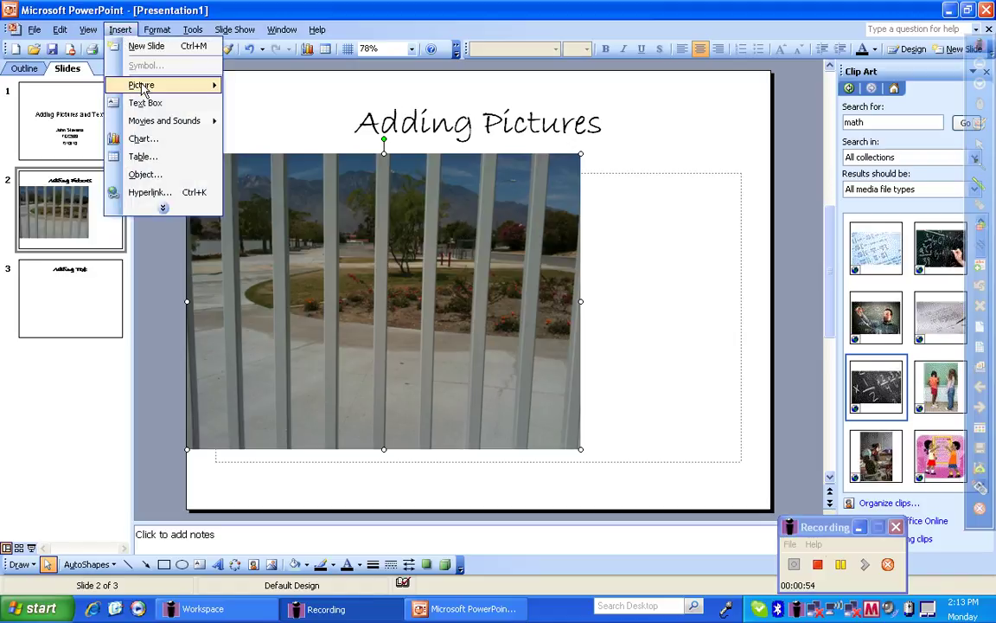
pyautogui.moveTo(139, 85)
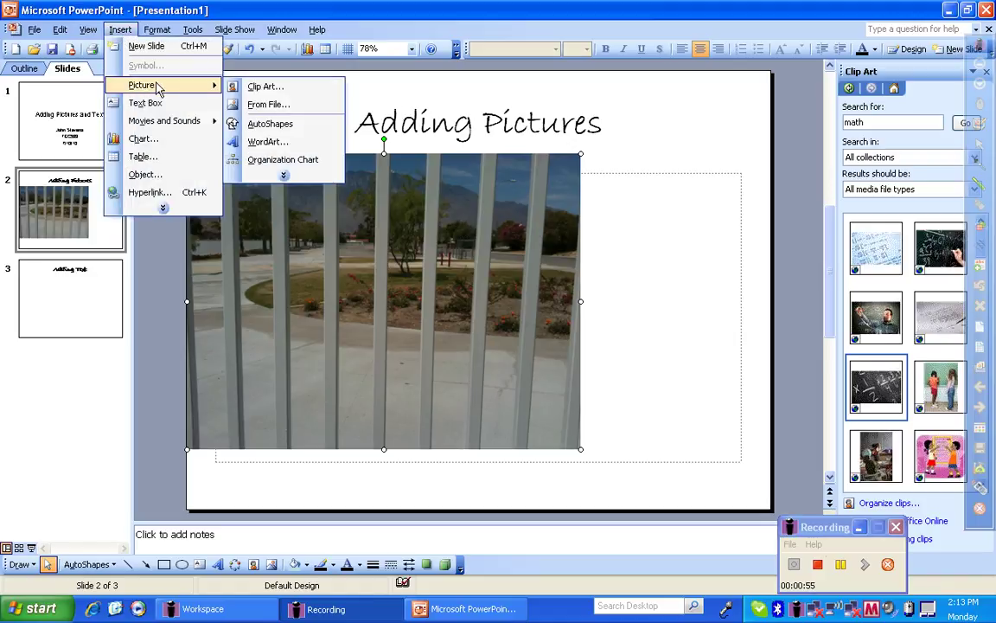
pyautogui.click(247, 88)
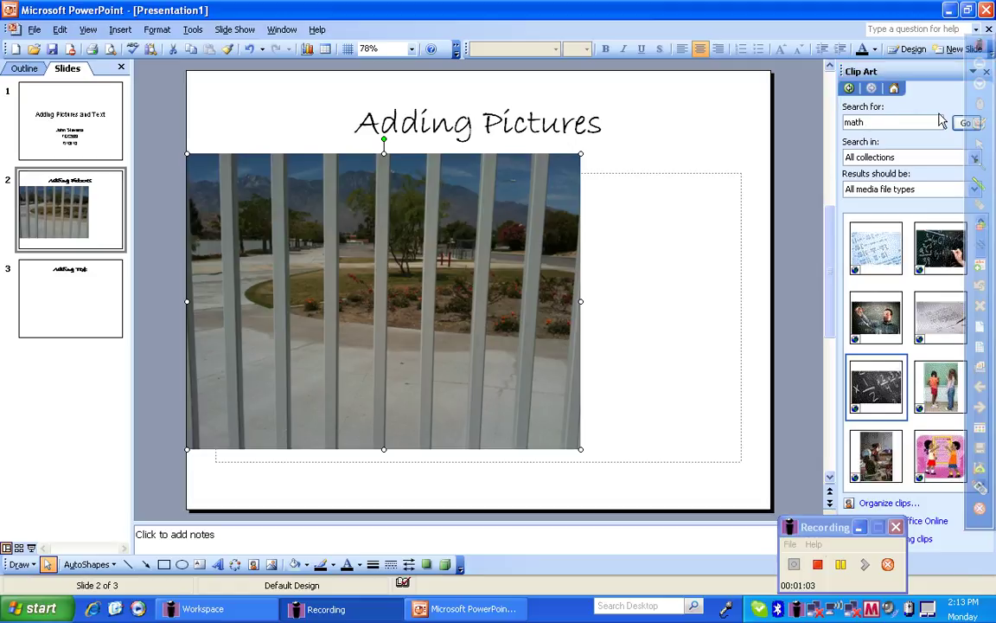
pyautogui.click(963, 124)
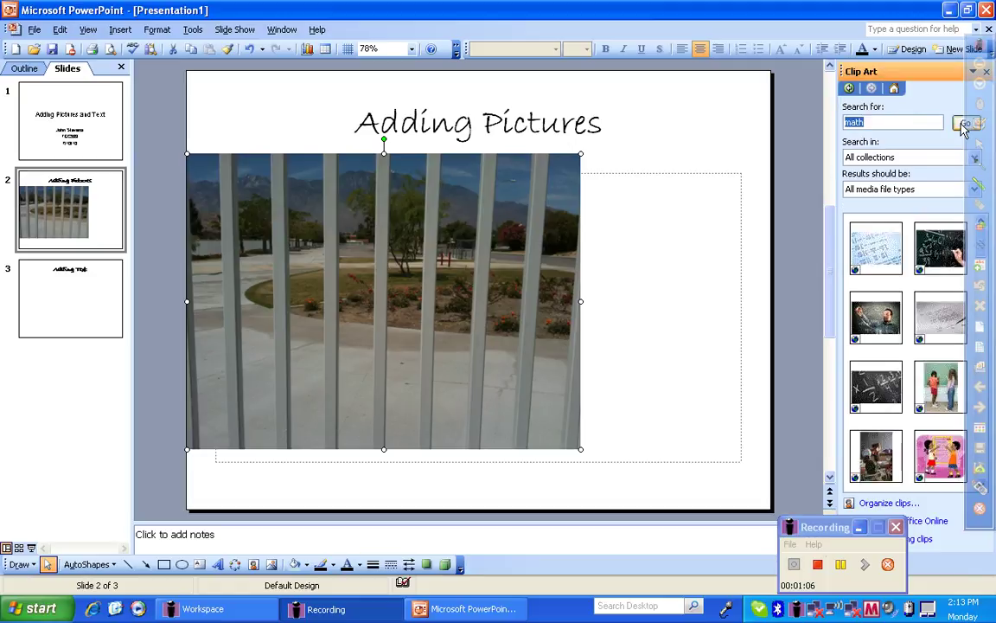
pyautogui.click(873, 398)
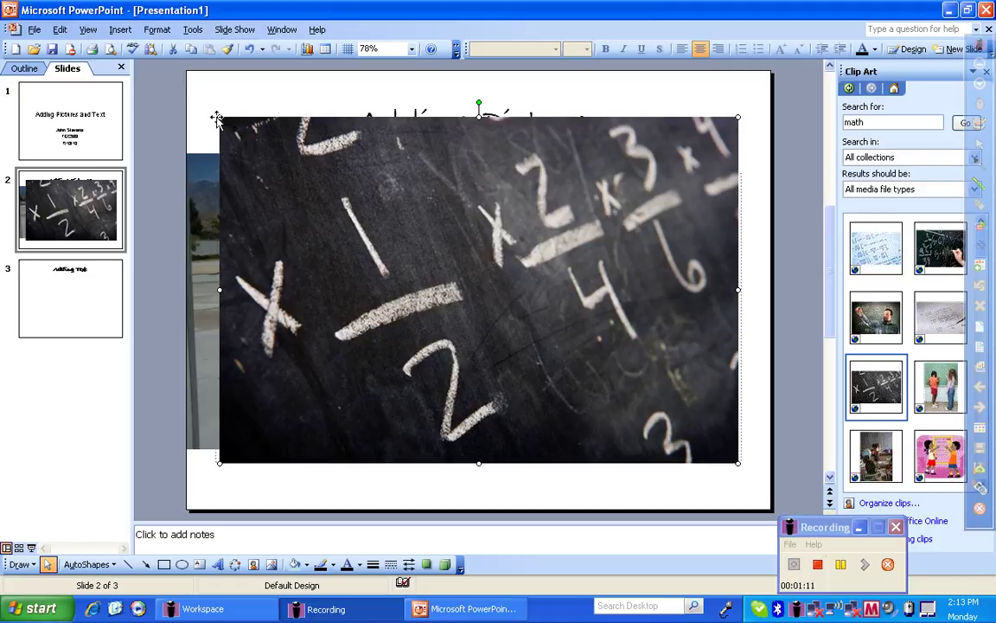
# Shrink the chalkboard clip art and shift it to the lower right, overlapping the photo
pyautogui.moveTo(219, 117); pyautogui.dragTo(478, 290)
pyautogui.moveTo(569, 340); pyautogui.dragTo(582, 372)
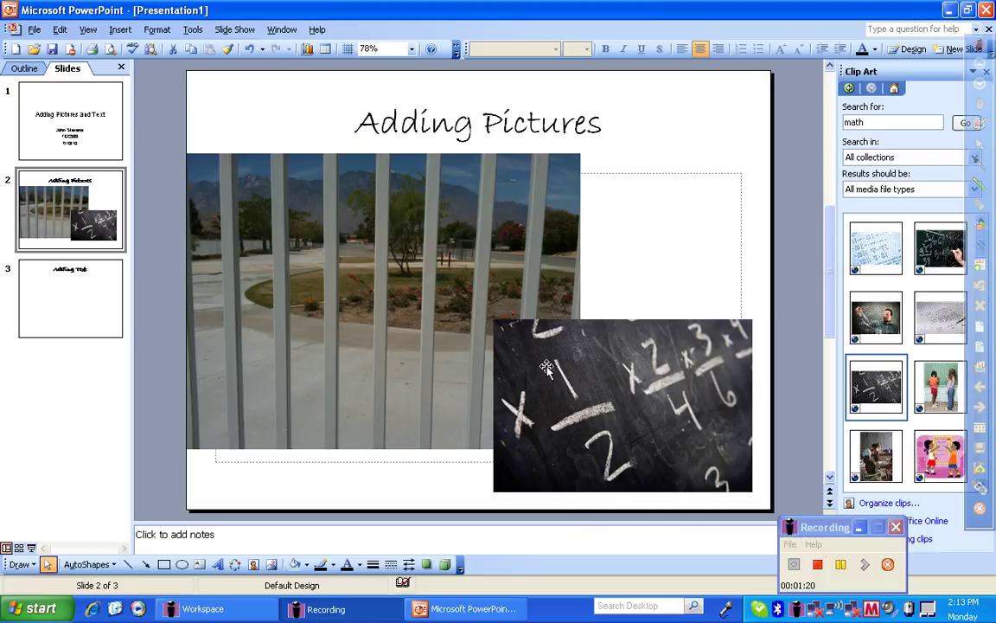
# Bring the fence photo to the front over the chalkboard, then go to slide 3, Adding Text
pyautogui.rightClick(361, 292)
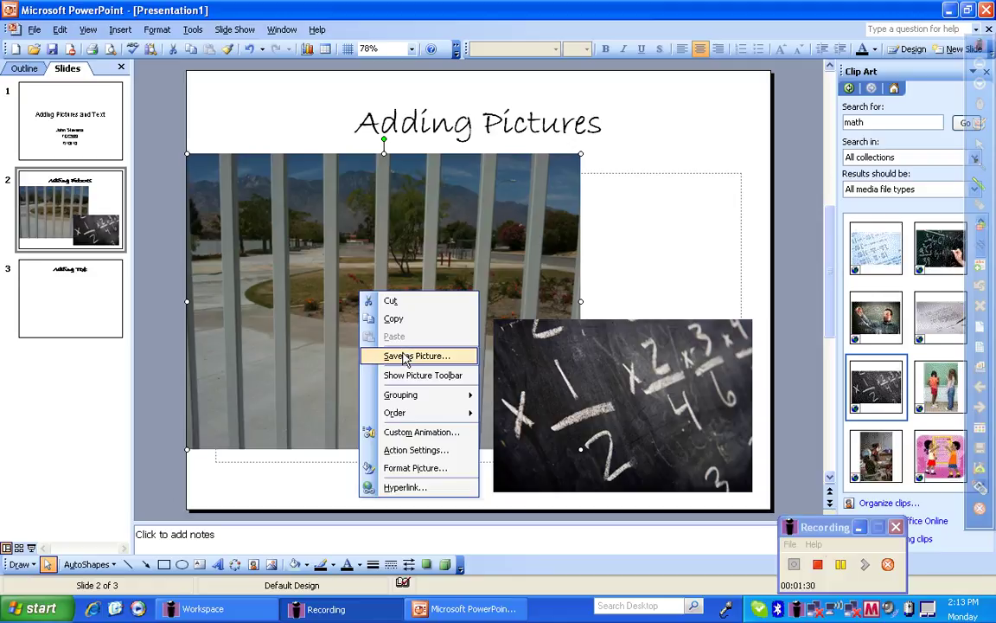
pyautogui.moveTo(418, 413)
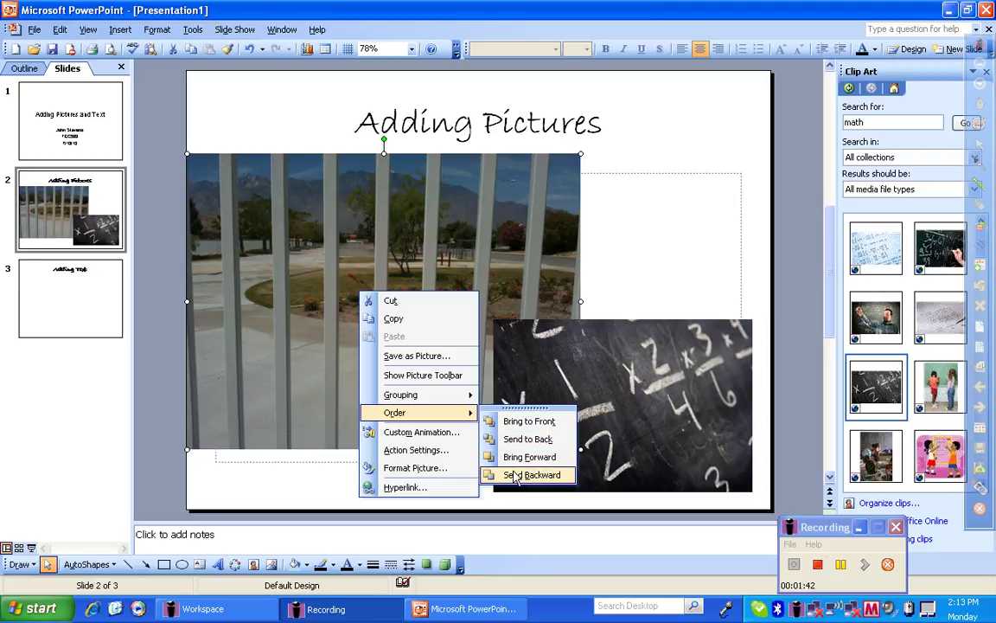
pyautogui.click(534, 425)
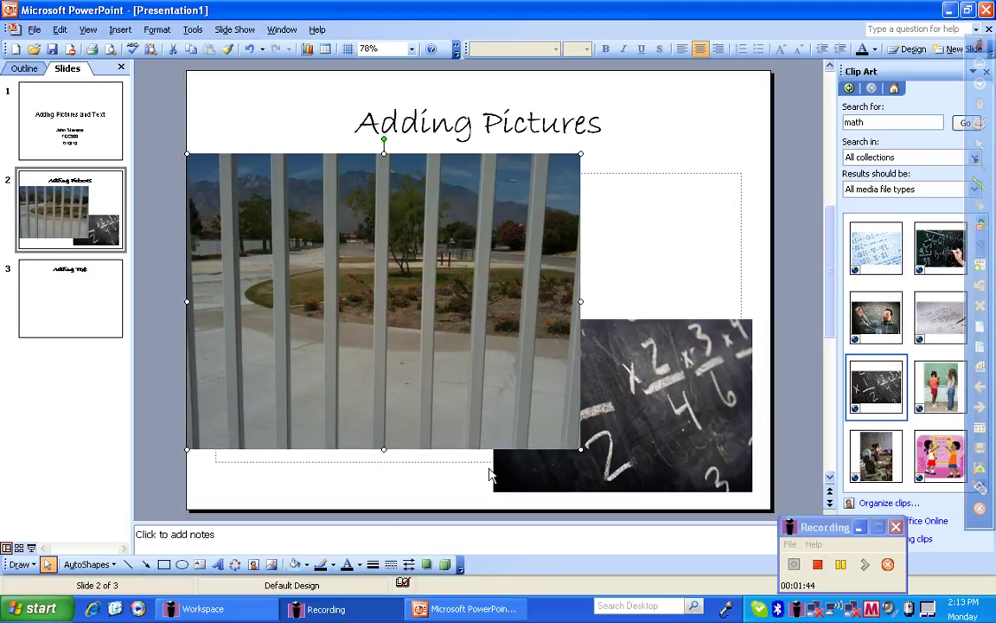
pyautogui.click(472, 502)
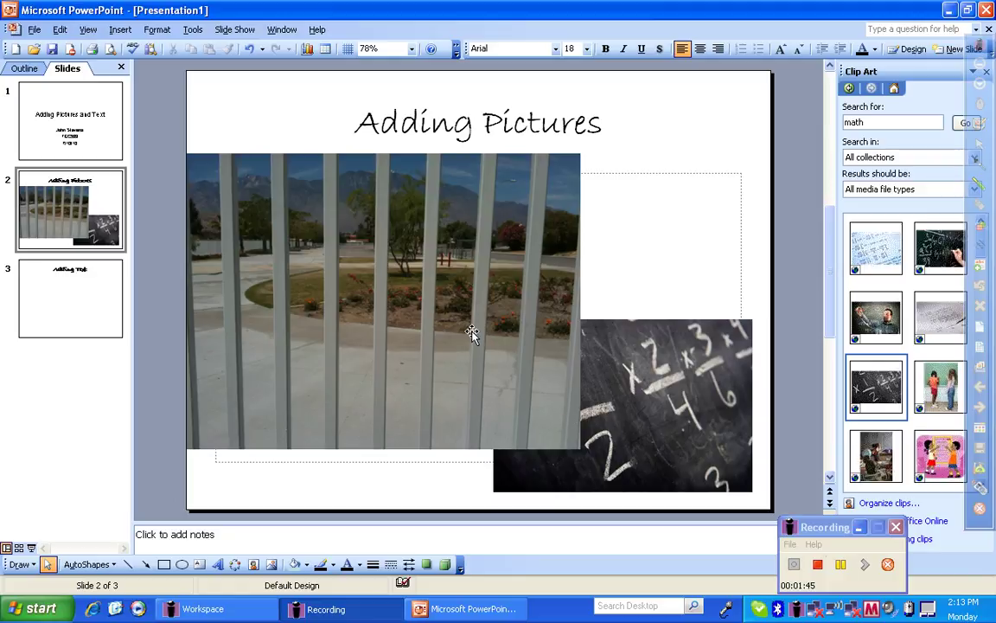
pyautogui.click(76, 275)
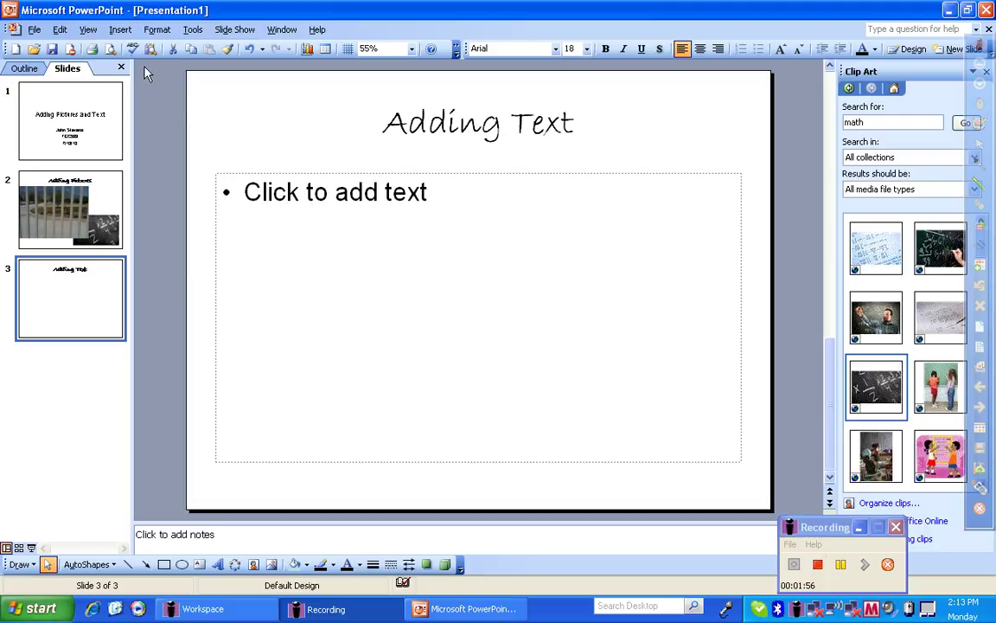
# Draw a new text box on slide 3 below the bulleted placeholder
pyautogui.click(119, 30)
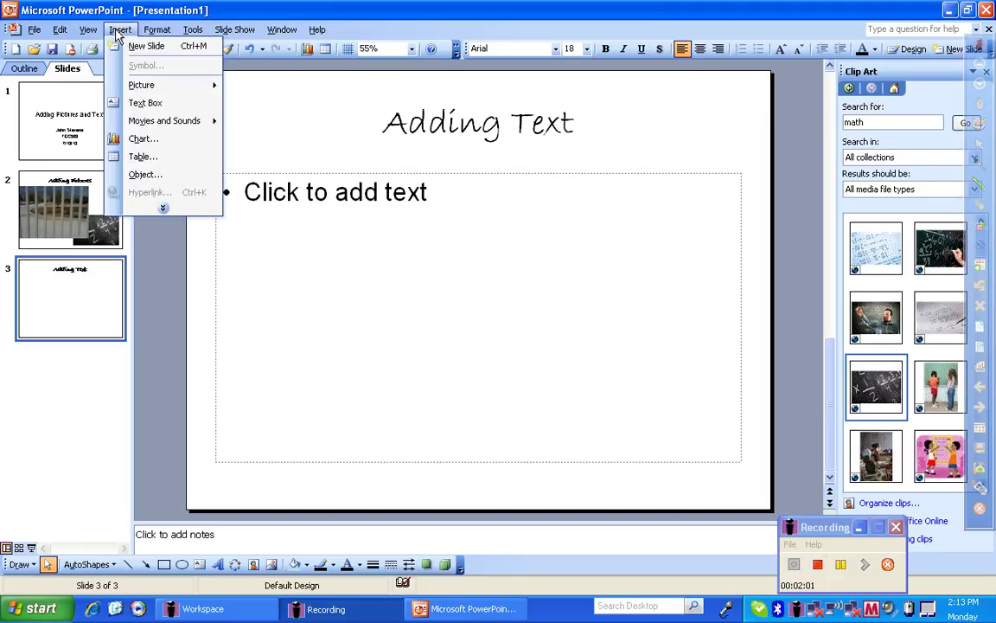
pyautogui.click(141, 103)
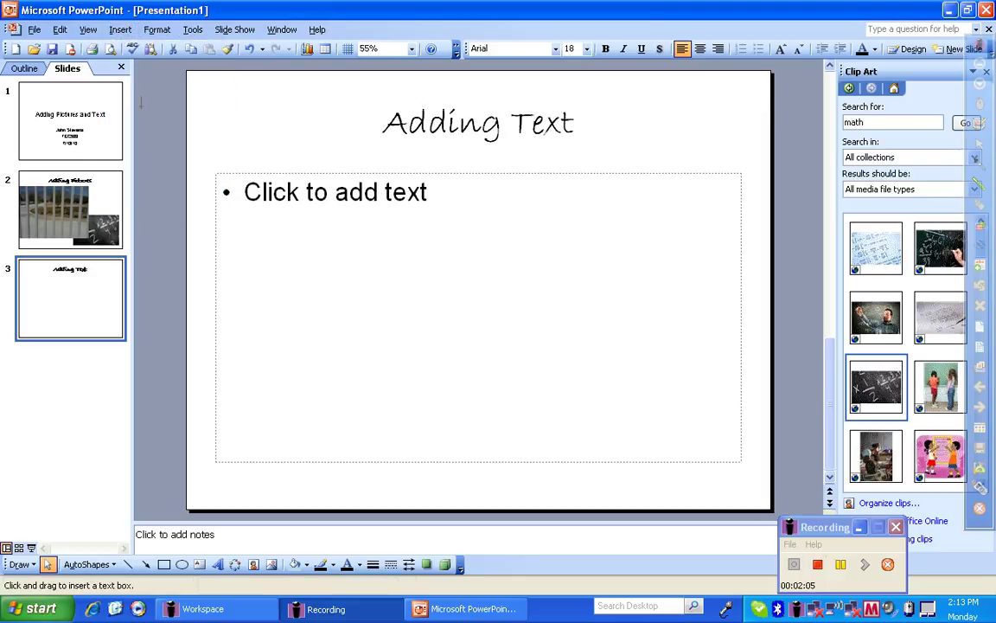
pyautogui.moveTo(234, 260); pyautogui.dragTo(551, 307)
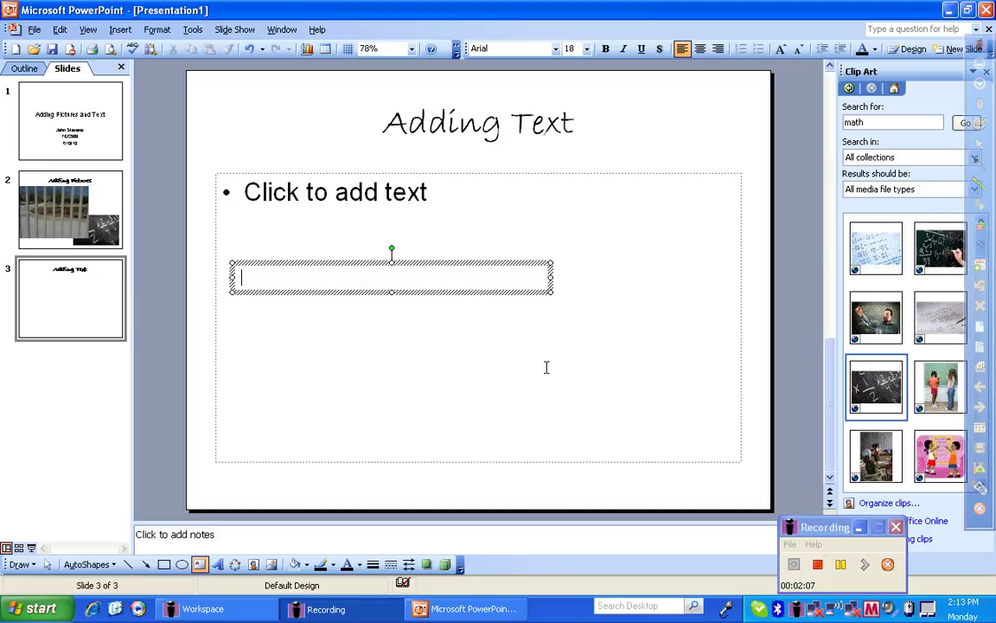
# Type 'This is a test to see what a text box can do' into the text box
pyautogui.write('This ')
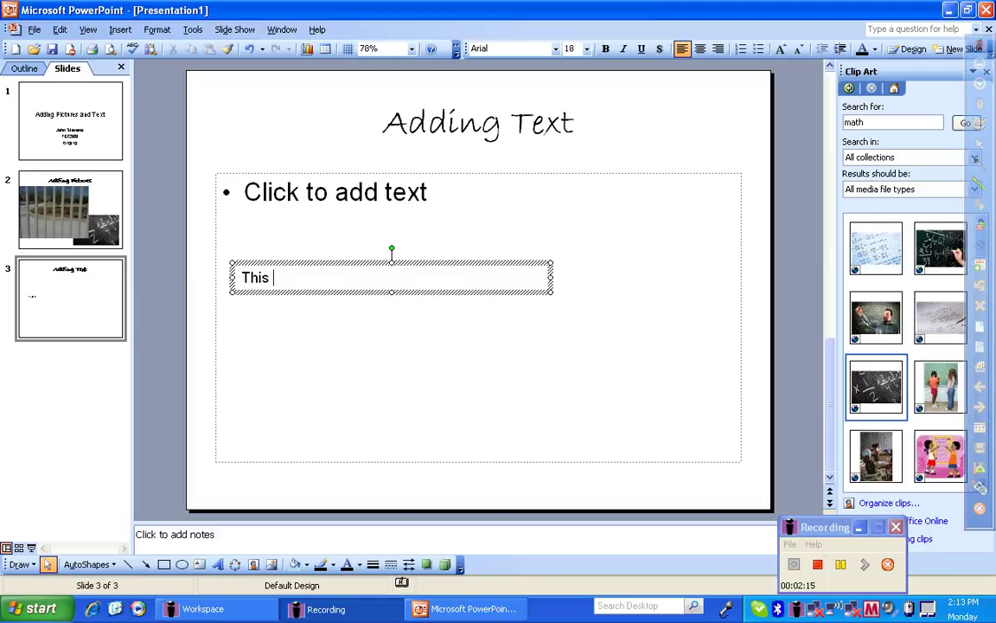
pyautogui.write('is a test to ')
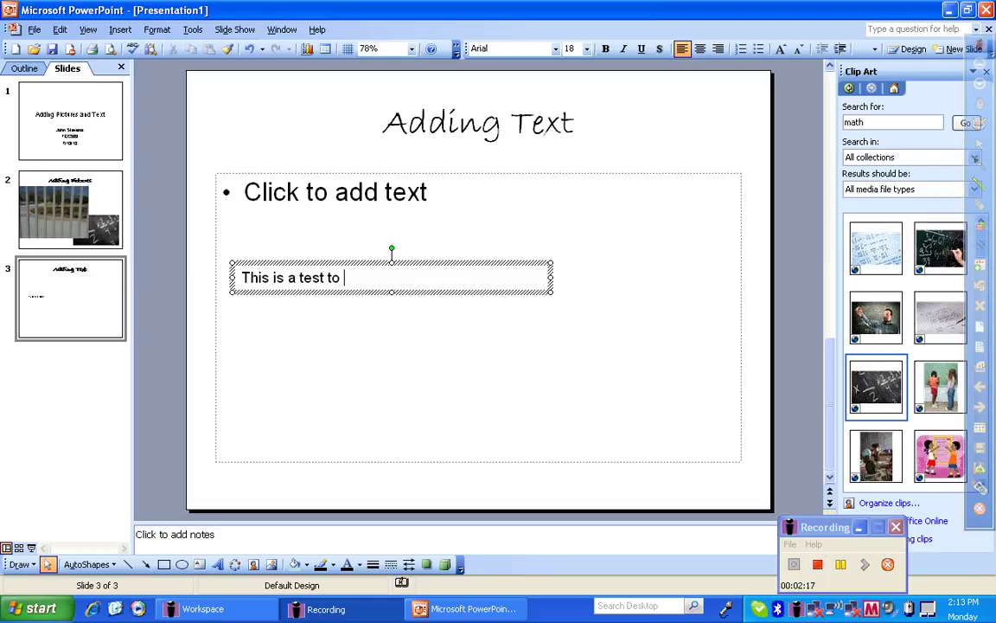
pyautogui.write('see what a tex')
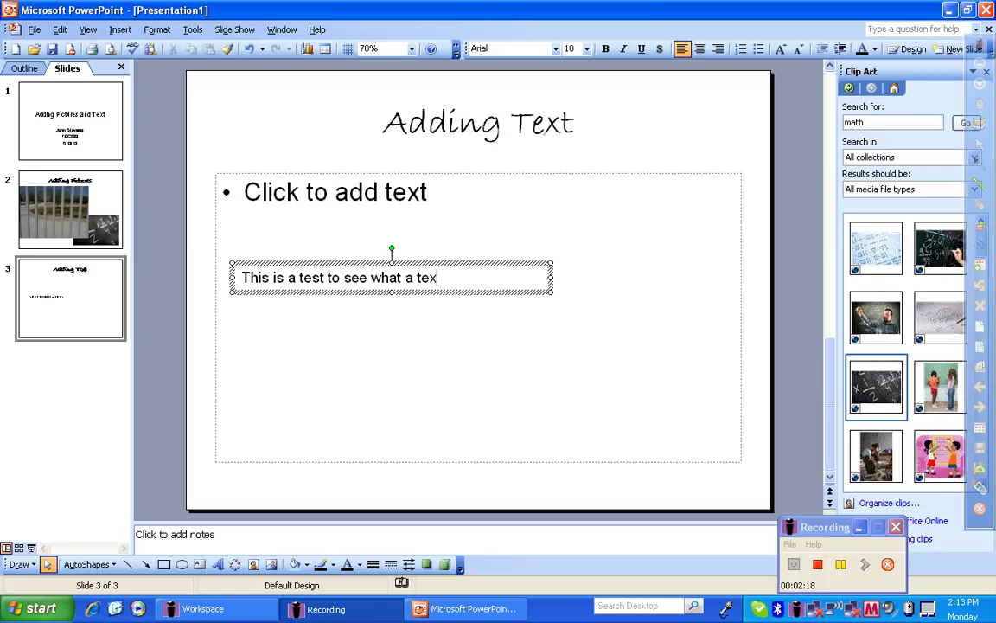
pyautogui.write('t box can do.')
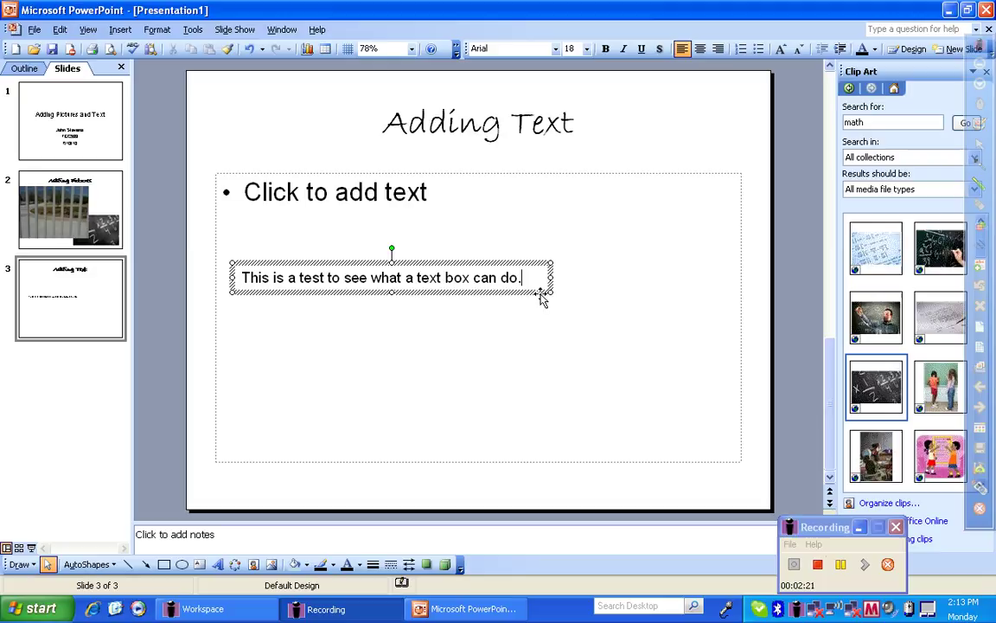
# Format the sentence in bold Ravie at size 14
pyautogui.moveTo(522, 277); pyautogui.dragTo(273, 277)
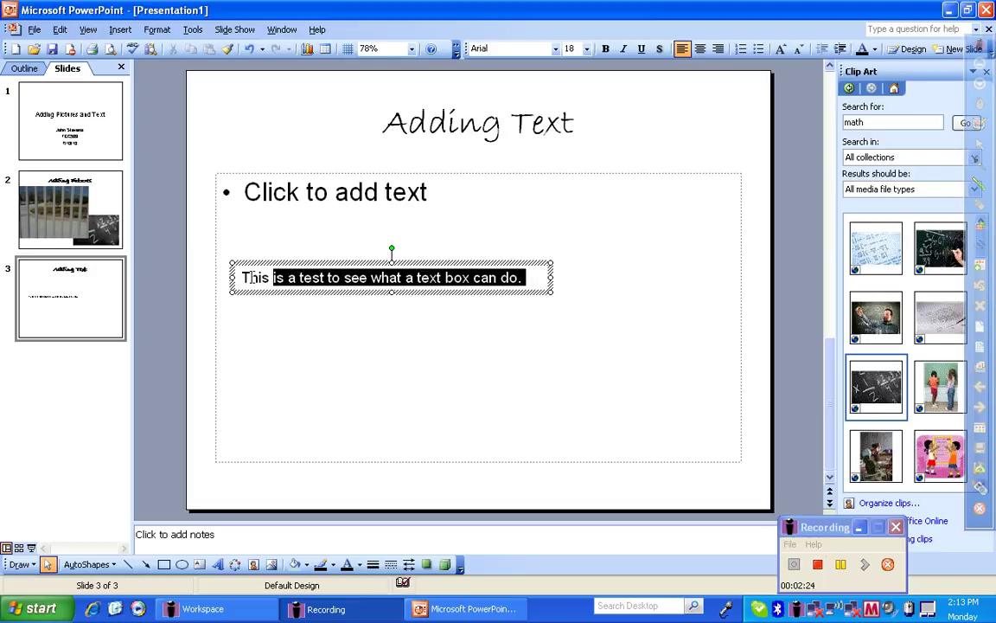
pyautogui.hotkey('shift', 'Home')
pyautogui.click(556, 50)
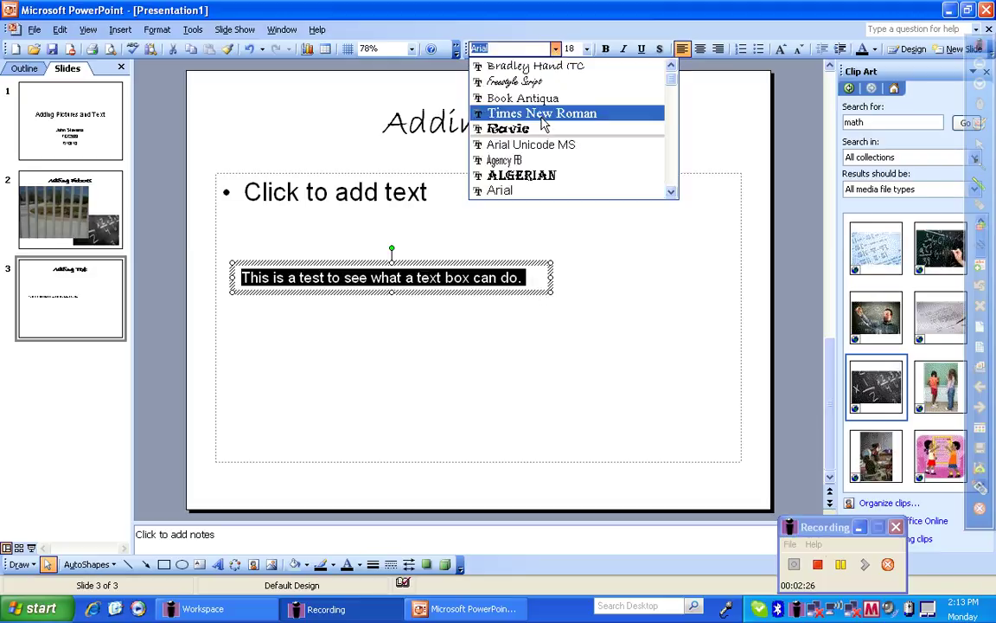
pyautogui.click(510, 128)
pyautogui.click(588, 49)
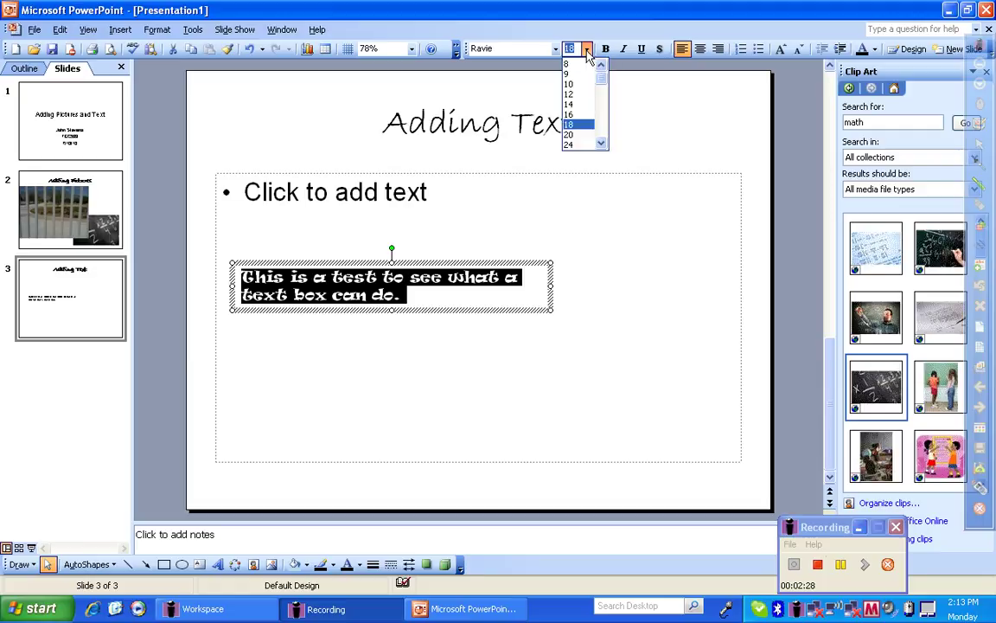
pyautogui.click(569, 104)
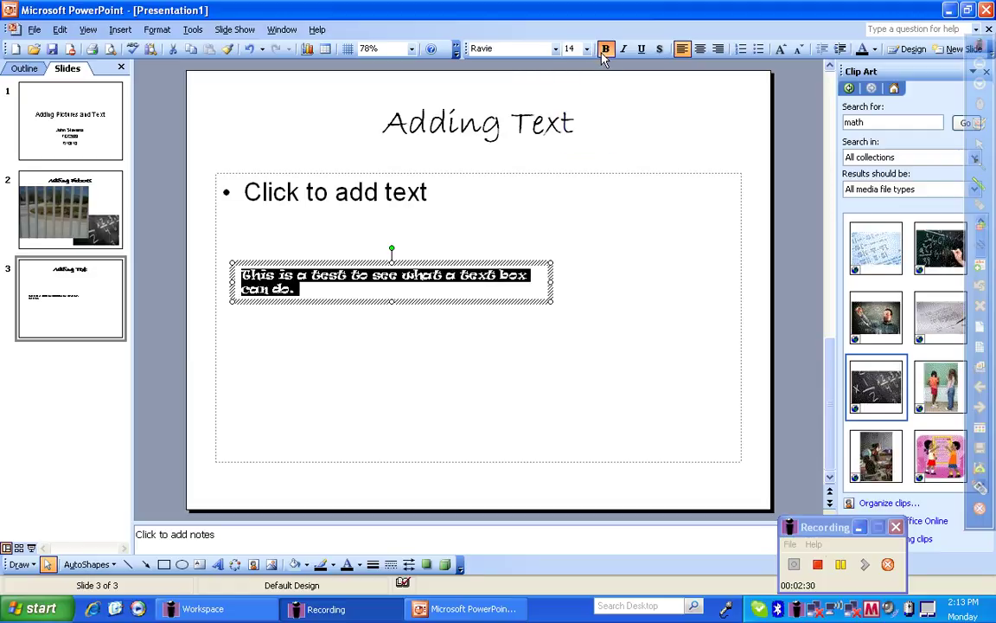
pyautogui.click(605, 50)
# Resize the text box so the text wraps, then move it up under the Adding Text title
pyautogui.moveTo(551, 303); pyautogui.dragTo(671, 410)
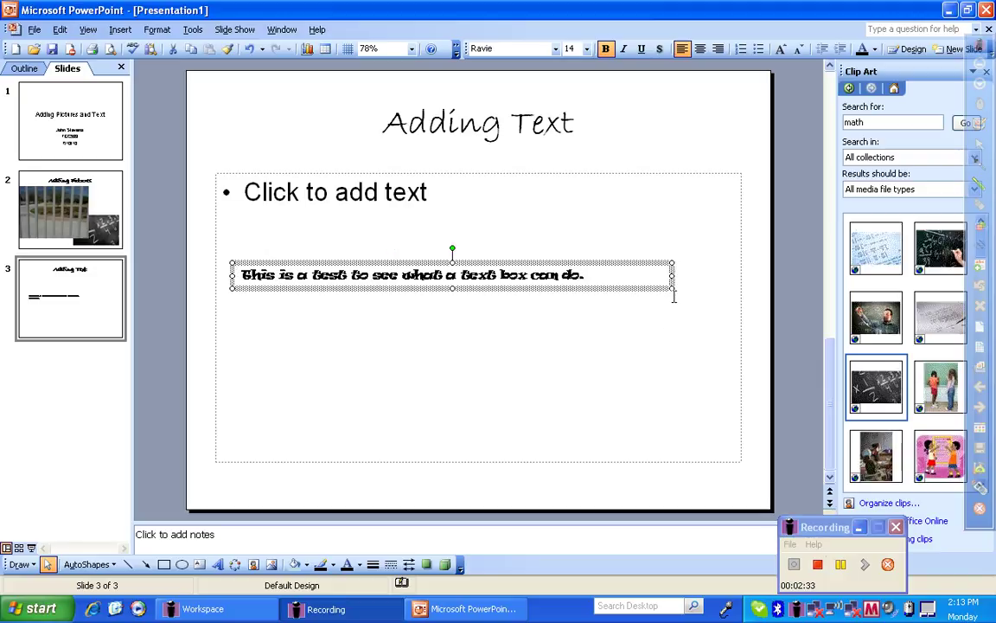
pyautogui.moveTo(672, 277); pyautogui.dragTo(742, 283)
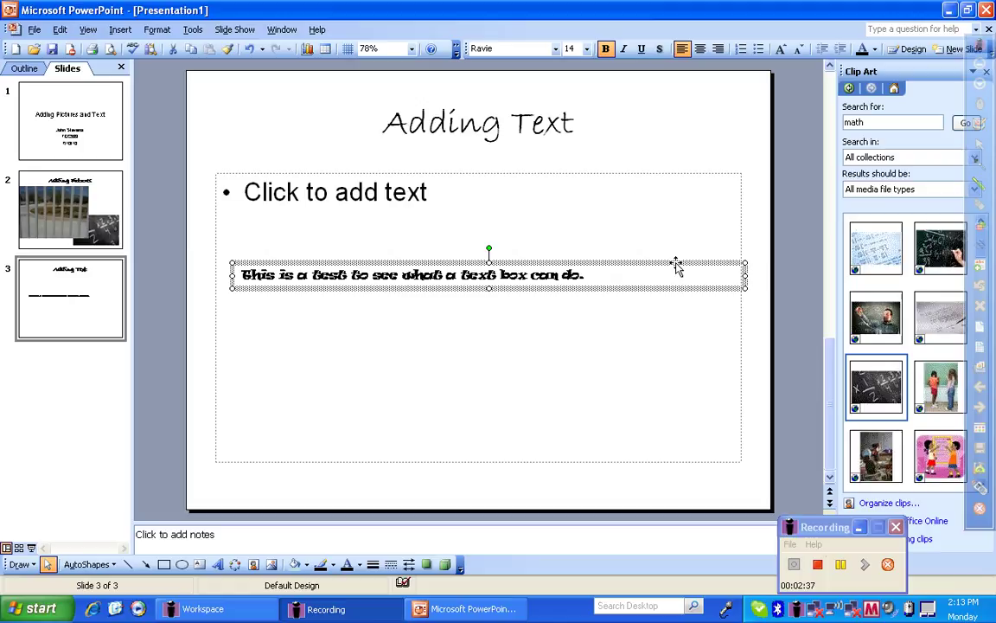
pyautogui.moveTo(674, 264); pyautogui.dragTo(663, 398)
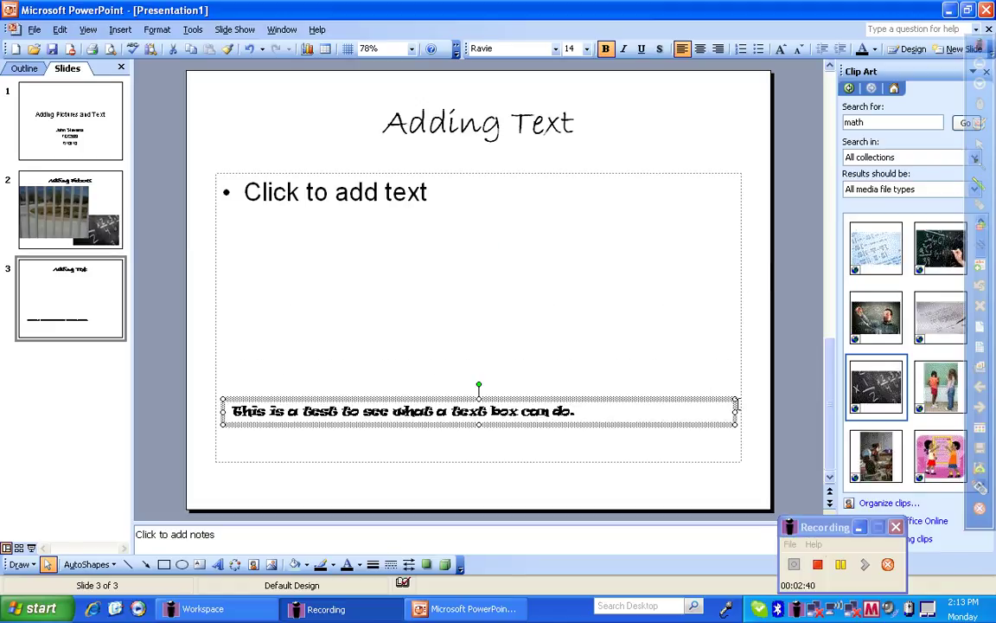
pyautogui.moveTo(734, 410); pyautogui.dragTo(556, 432)
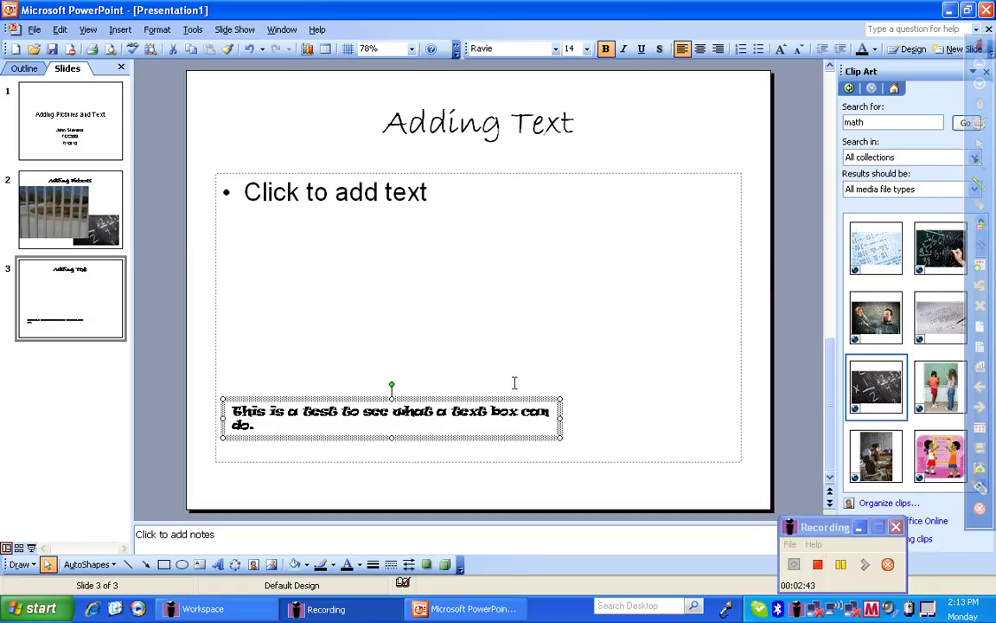
pyautogui.moveTo(392, 385)
pyautogui.mouseDown()
pyautogui.moveTo(410, 397)
pyautogui.moveTo(412, 432)
pyautogui.moveTo(382, 451)
pyautogui.moveTo(391, 389)
pyautogui.mouseUp()
pyautogui.moveTo(402, 396)
pyautogui.mouseDown()
pyautogui.moveTo(458, 173)
pyautogui.moveTo(483, 161)
pyautogui.mouseUp()
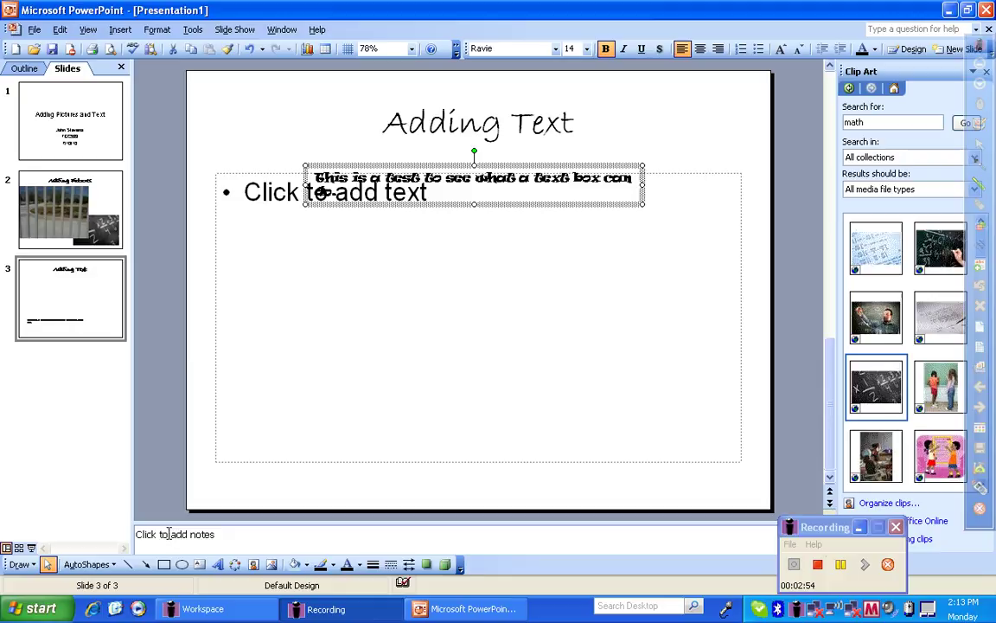
# Start a WordArt object using a shaded 3D style from the bottom row
pyautogui.click(216, 570)
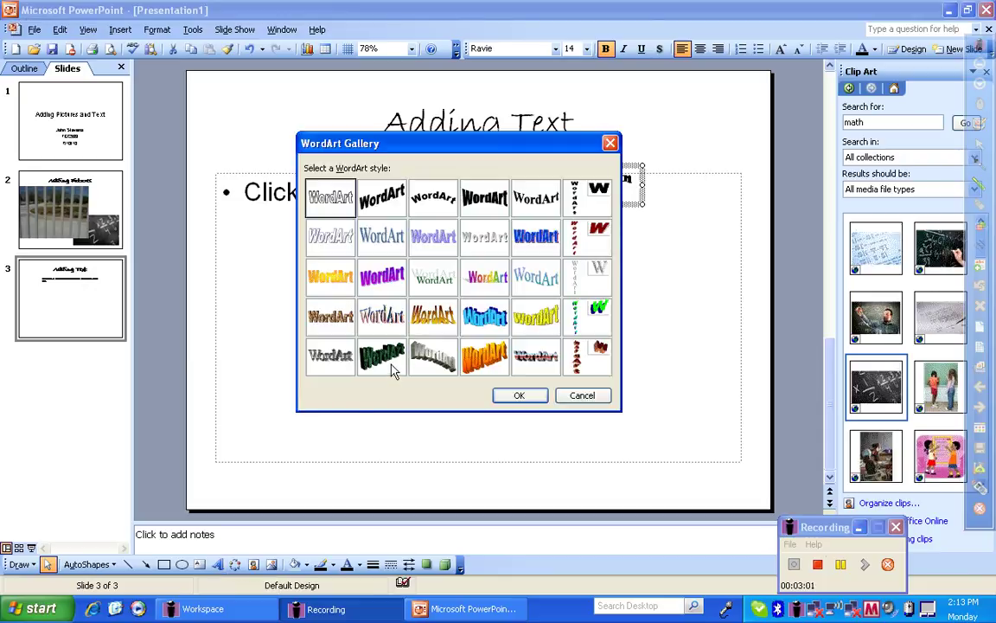
pyautogui.click(531, 361)
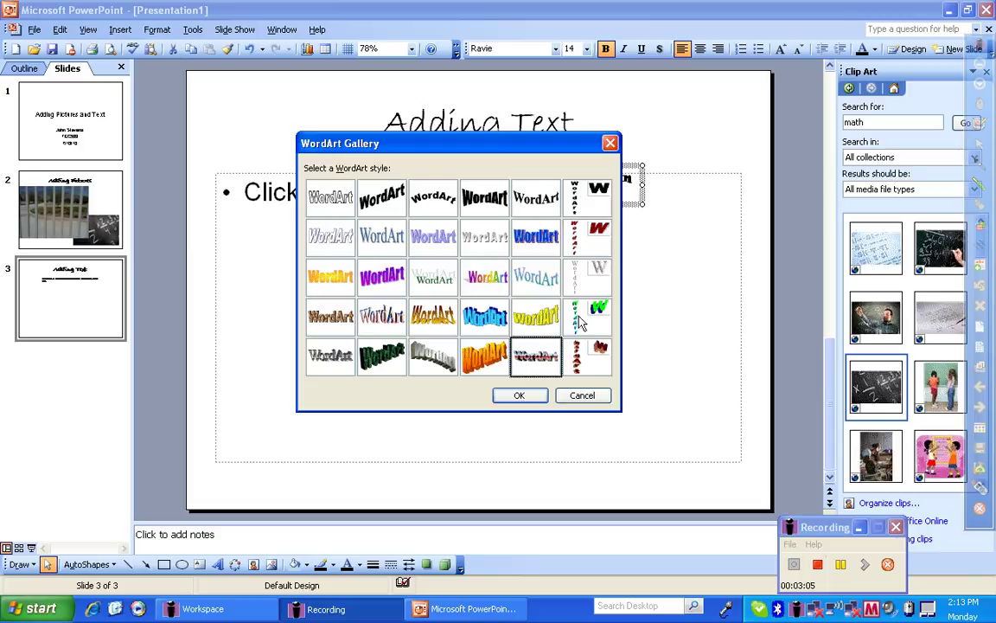
pyautogui.click(519, 395)
pyautogui.click(508, 399)
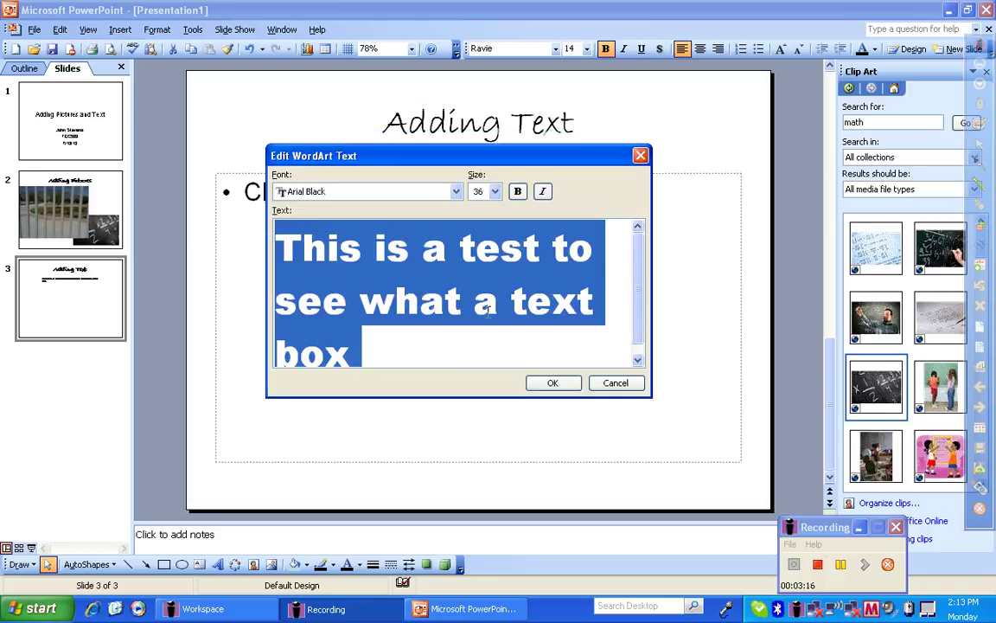
# Enter the author's name as the WordArt text and set its font to Californian FB
pyautogui.write('John Stevens')
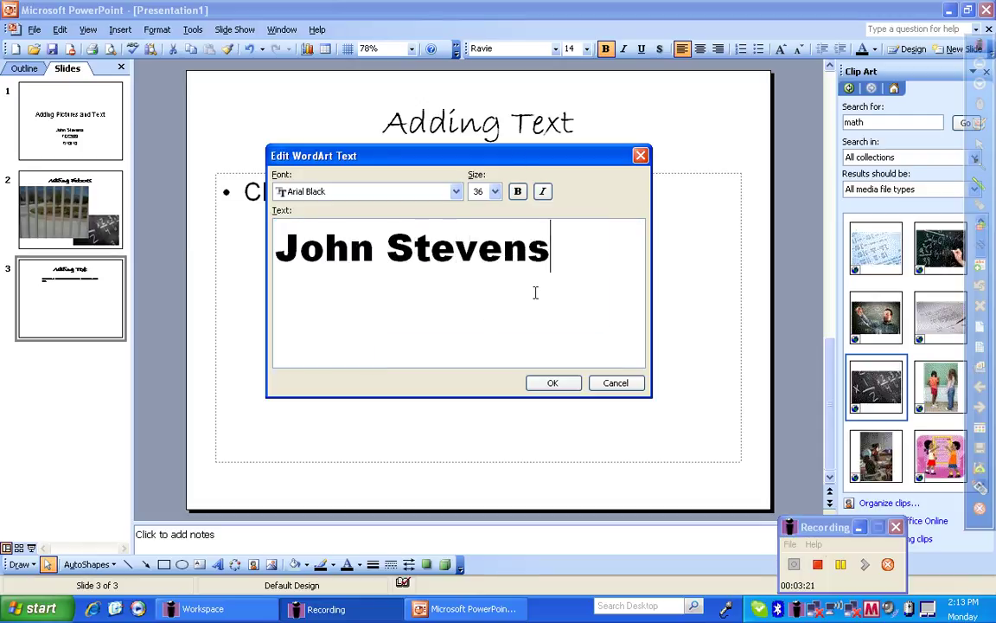
pyautogui.moveTo(549, 247); pyautogui.dragTo(282, 248)
pyautogui.click(456, 191)
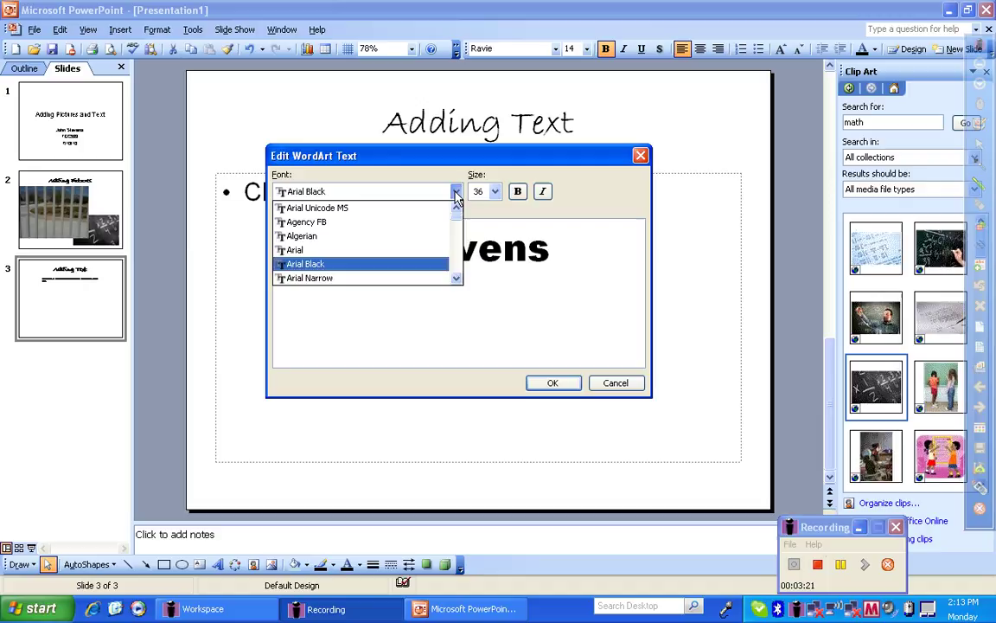
pyautogui.scroll(-10, 455, 259)
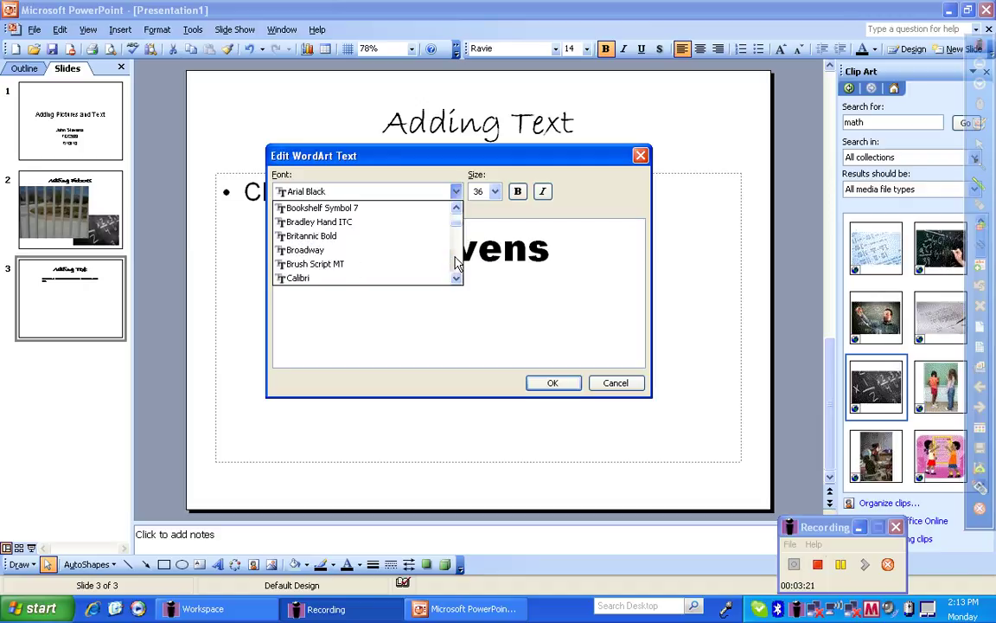
pyautogui.click(423, 223)
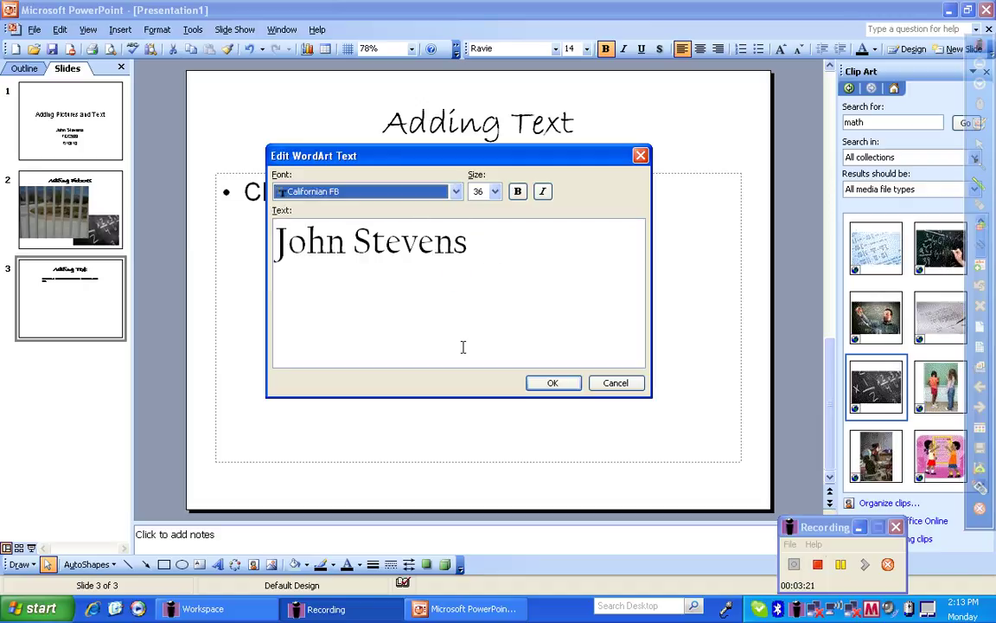
# Resize the name WordArt, undo a trial rotation, and flatten it into a low banner at lower right
pyautogui.click(553, 383)
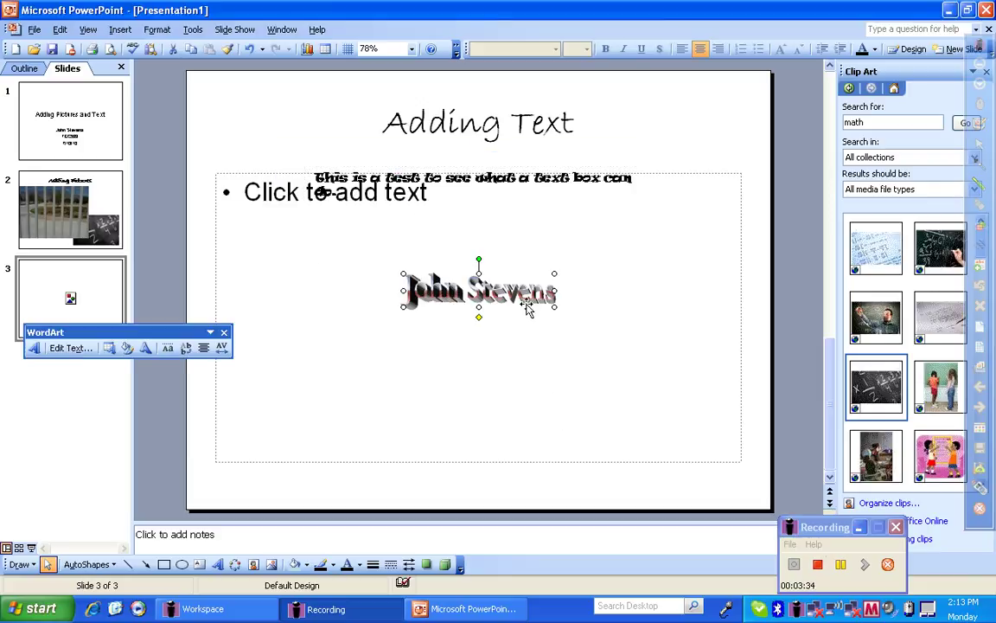
pyautogui.moveTo(480, 320); pyautogui.dragTo(482, 366)
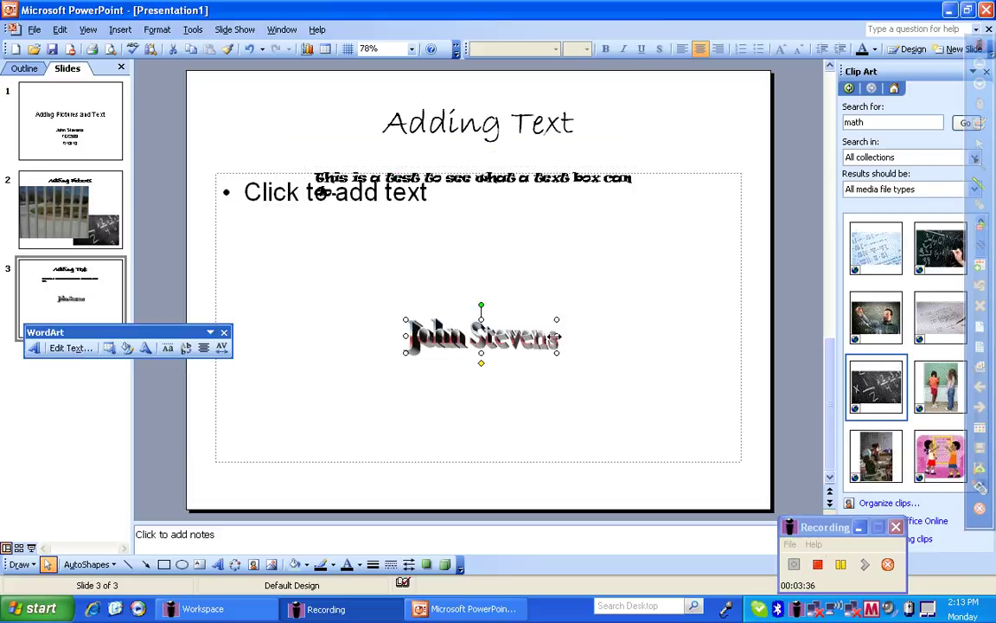
pyautogui.moveTo(556, 336); pyautogui.dragTo(659, 333)
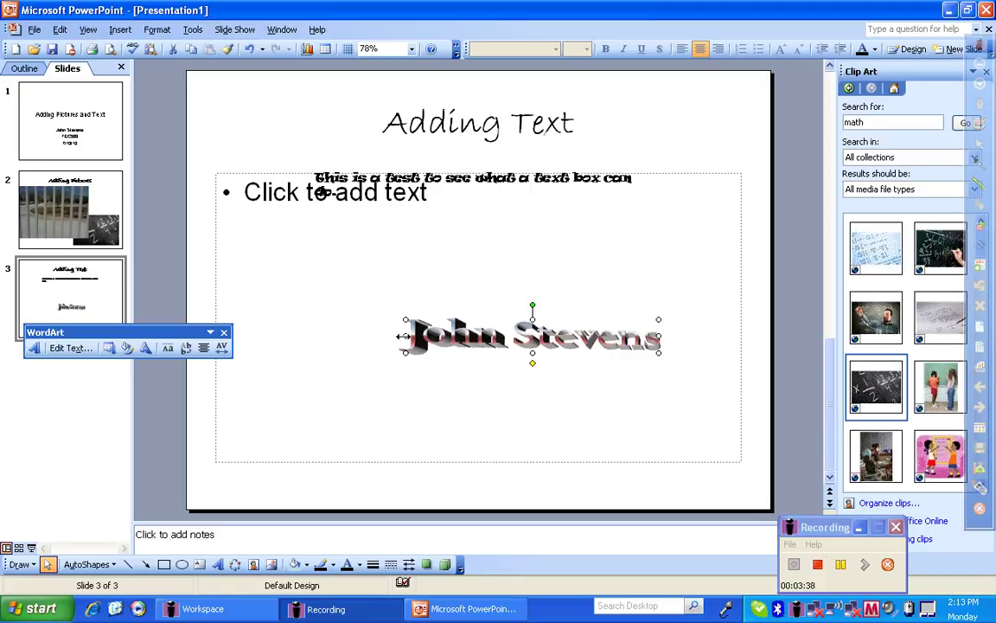
pyautogui.moveTo(403, 336); pyautogui.dragTo(294, 336)
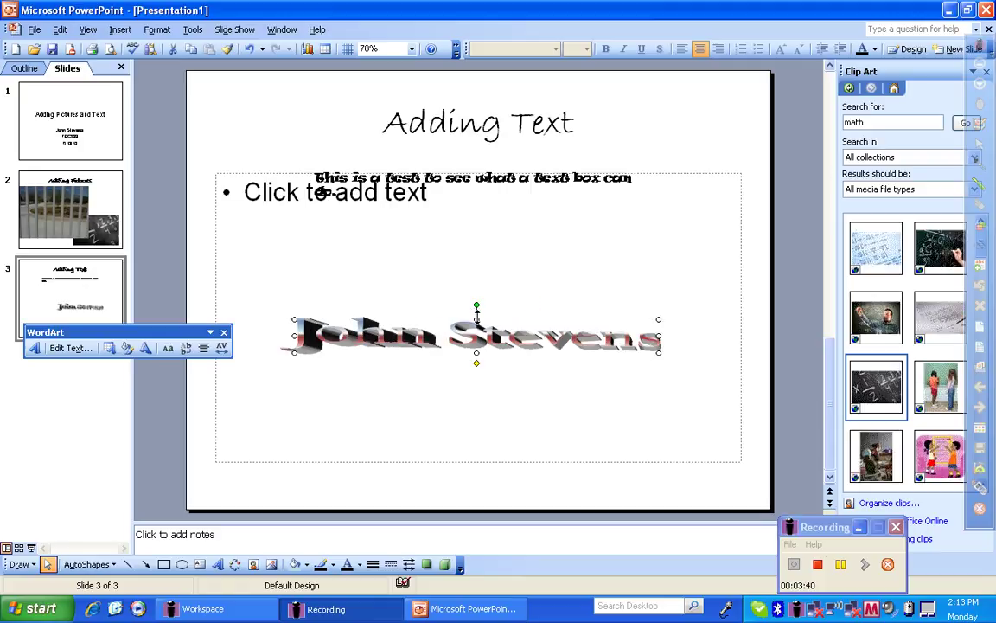
pyautogui.moveTo(477, 320); pyautogui.dragTo(477, 251)
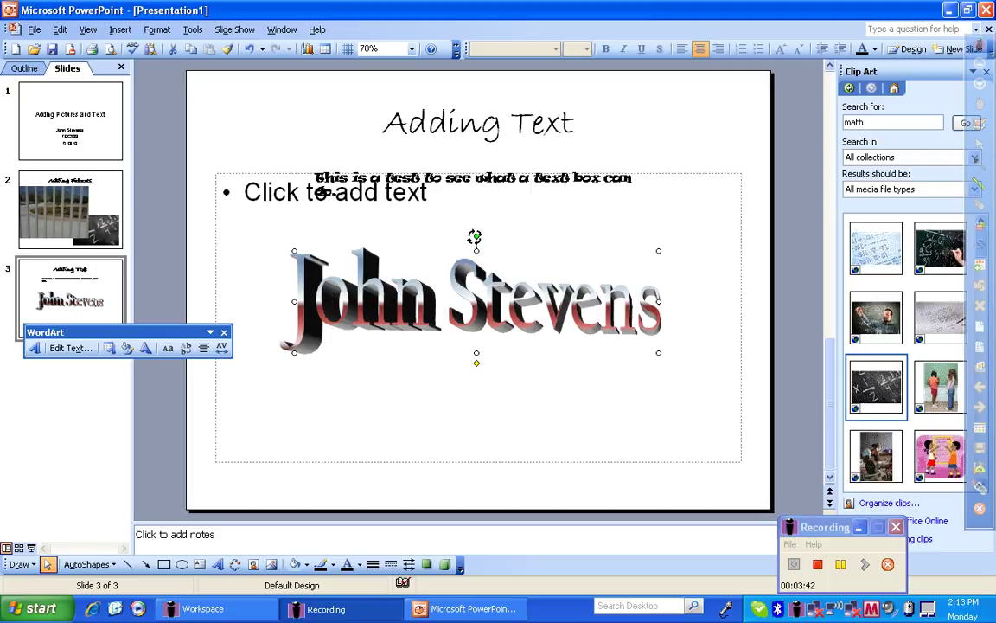
pyautogui.moveTo(474, 236); pyautogui.dragTo(543, 250)
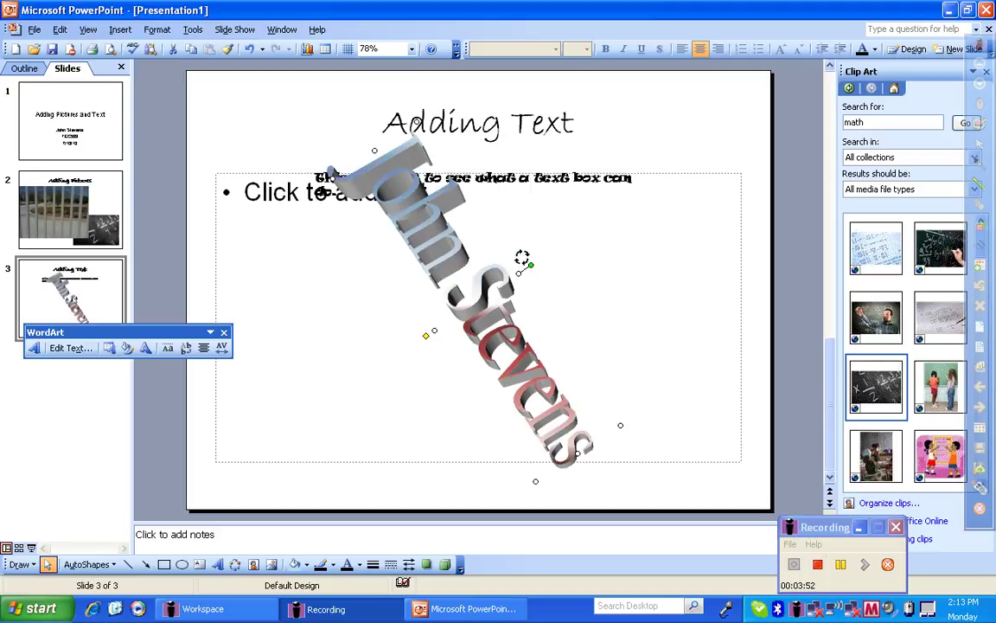
pyautogui.hotkey('ctrl', 'z')
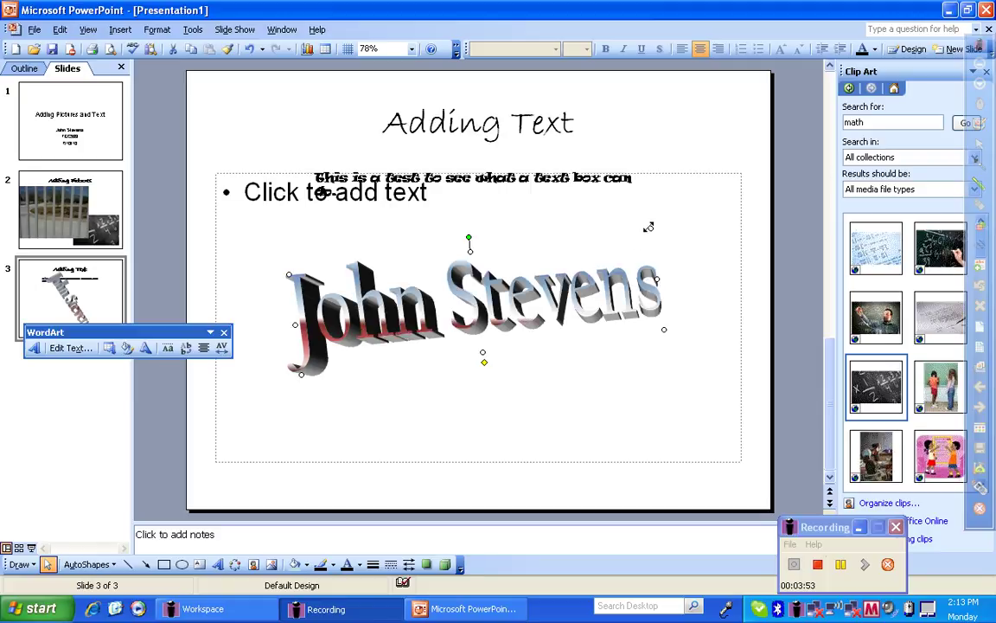
pyautogui.moveTo(649, 227); pyautogui.dragTo(599, 306)
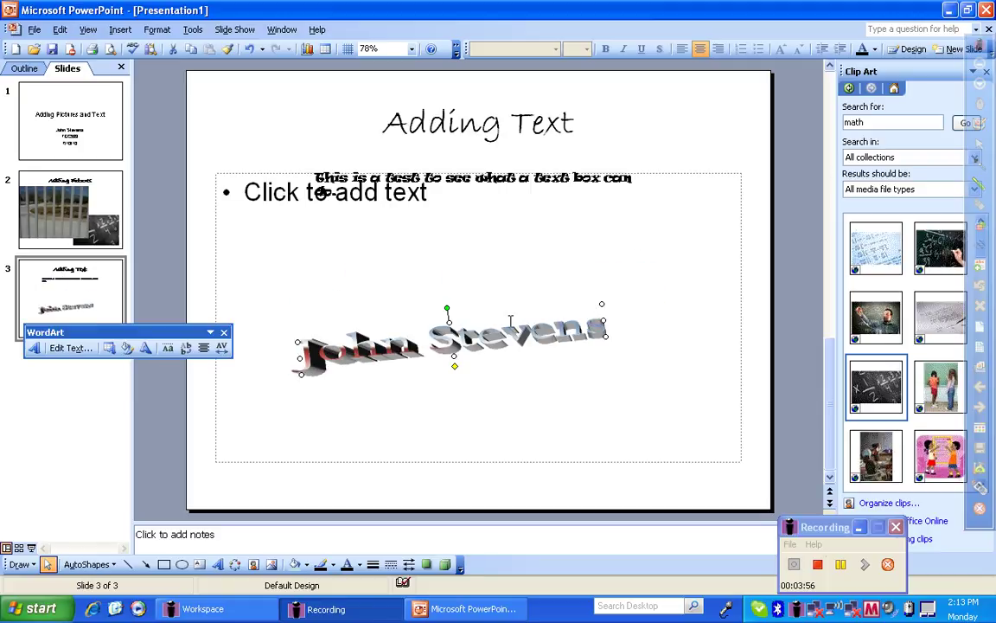
pyautogui.moveTo(510, 324); pyautogui.dragTo(626, 354)
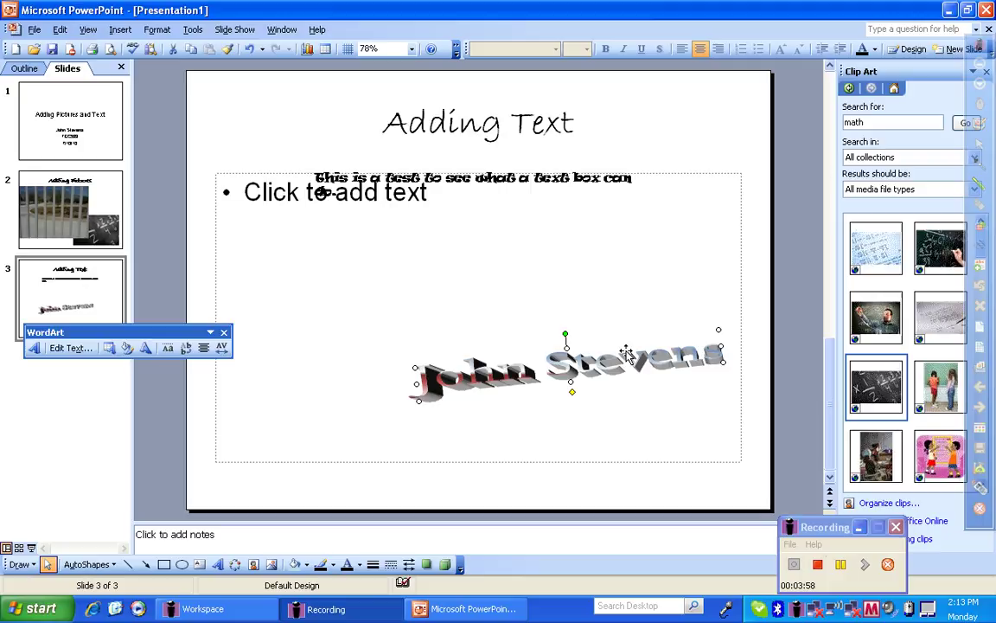
pyautogui.click(583, 273)
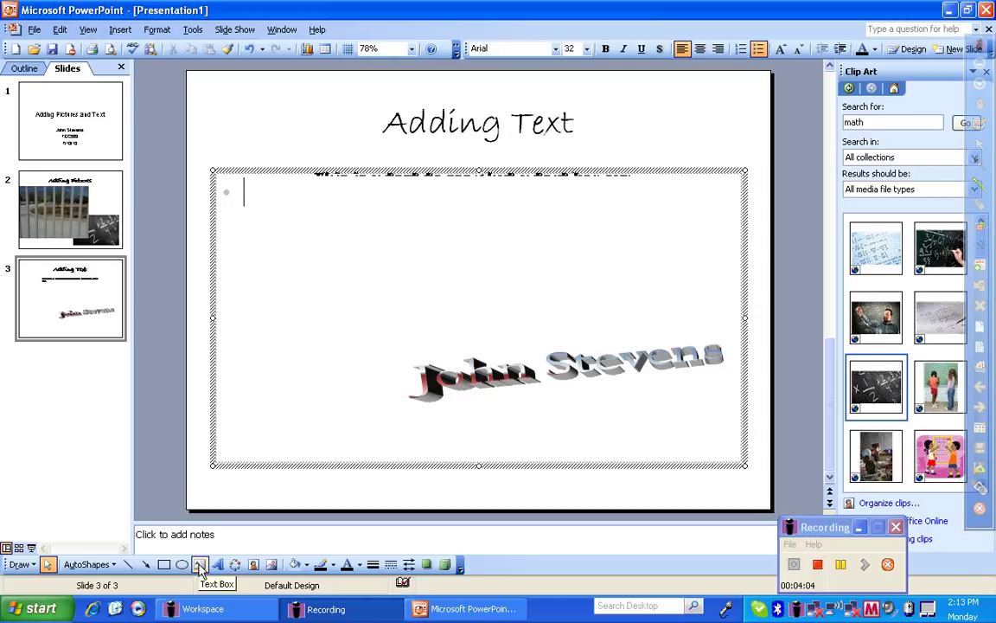
# Draw a text box at lower left and type "This is still the tutorial on inserting pictures and text."
pyautogui.click(199, 564)
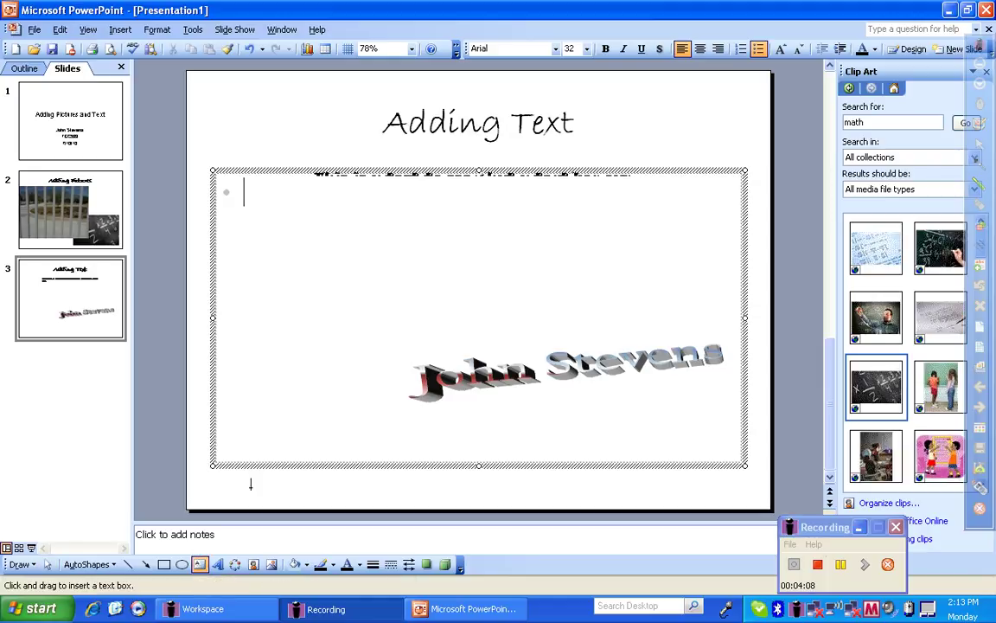
pyautogui.moveTo(250, 485); pyautogui.dragTo(416, 387)
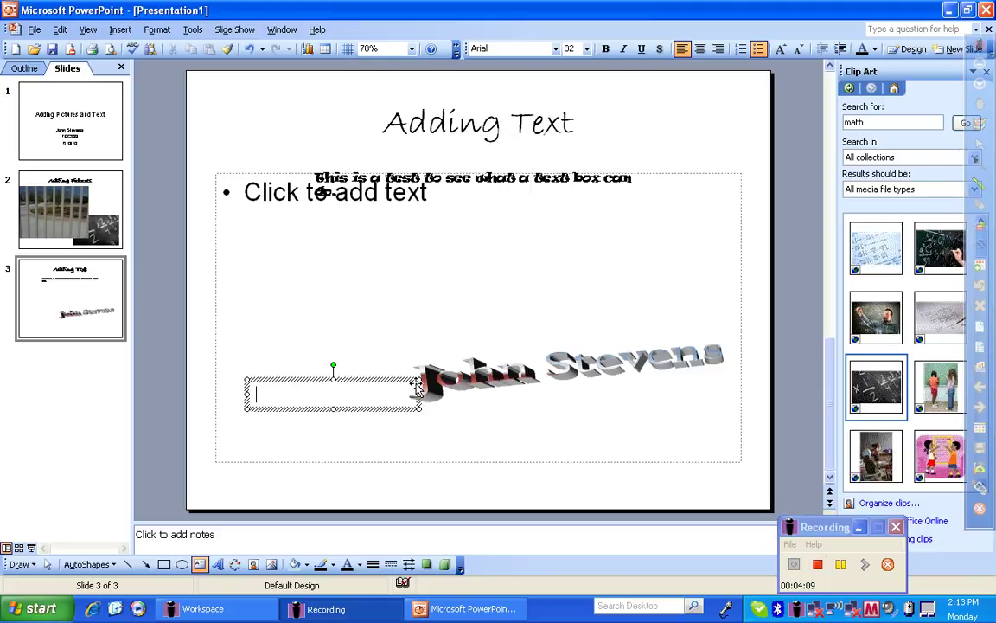
pyautogui.write('This is sti')
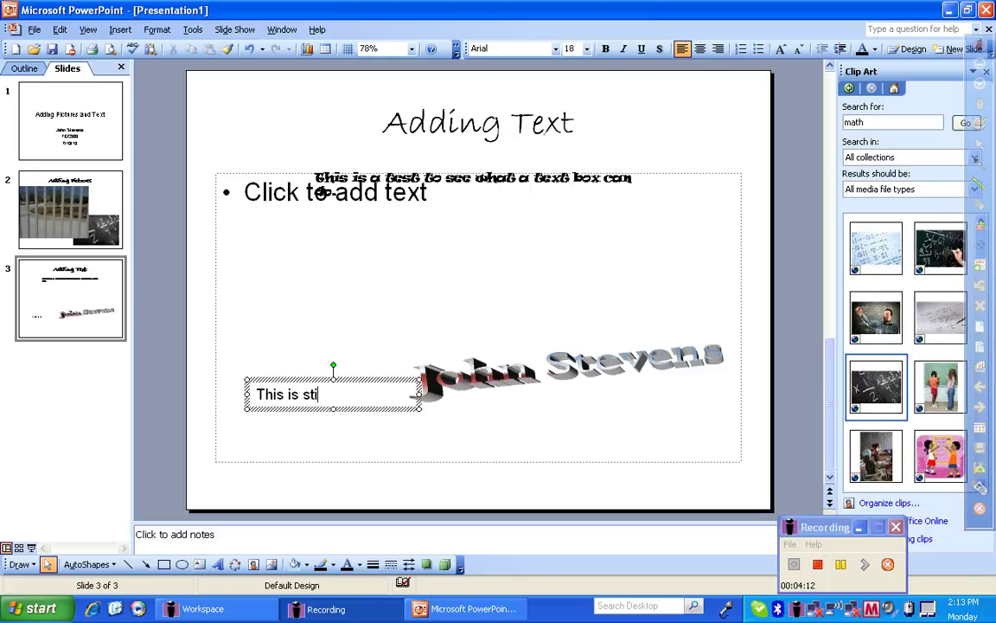
pyautogui.write('ll the tutor')
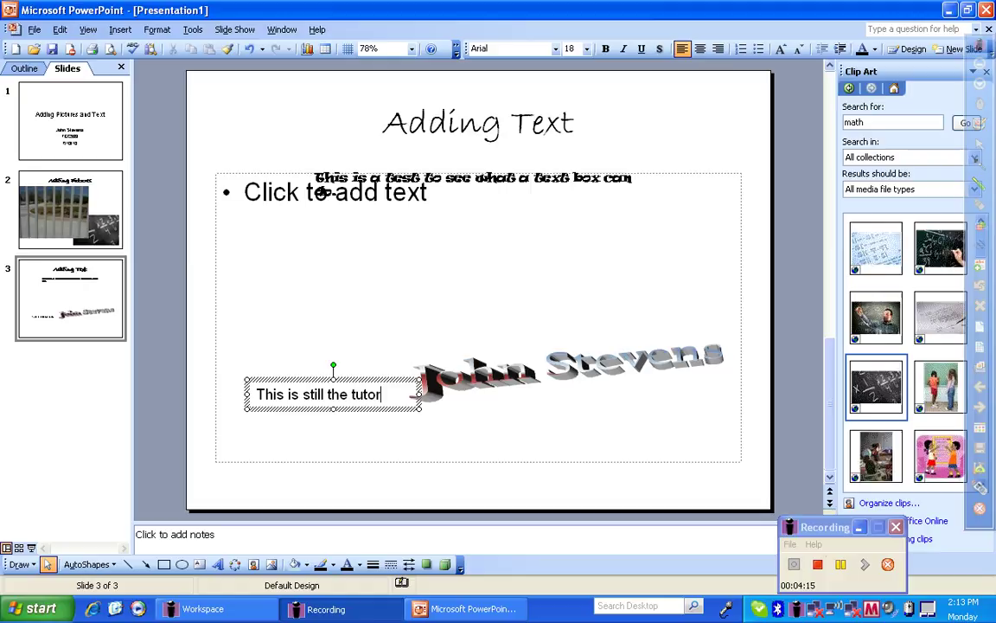
pyautogui.write('ial on ')
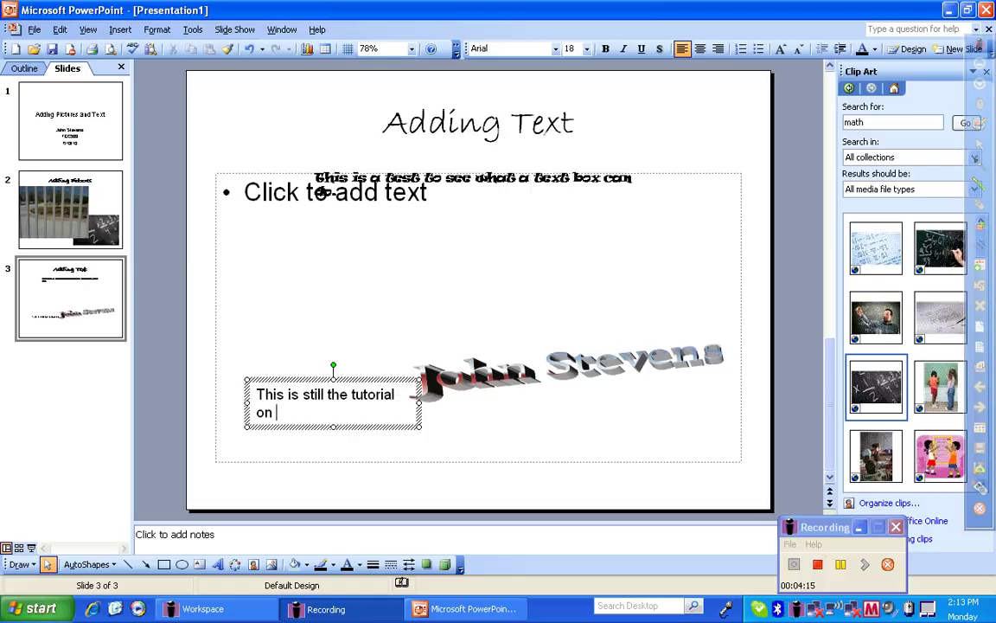
pyautogui.write('inserting ')
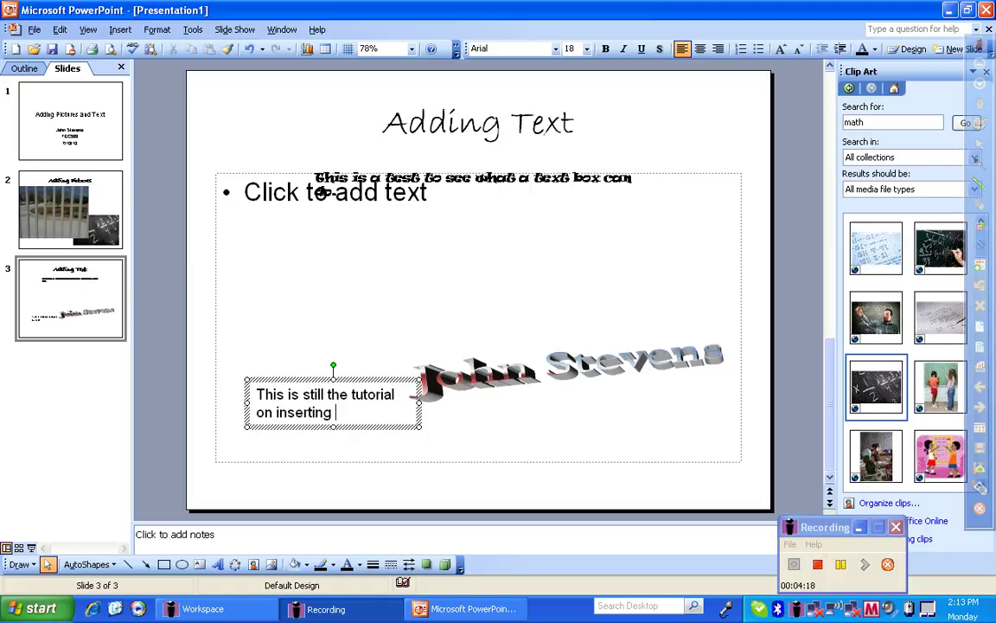
pyautogui.write('pictures a')
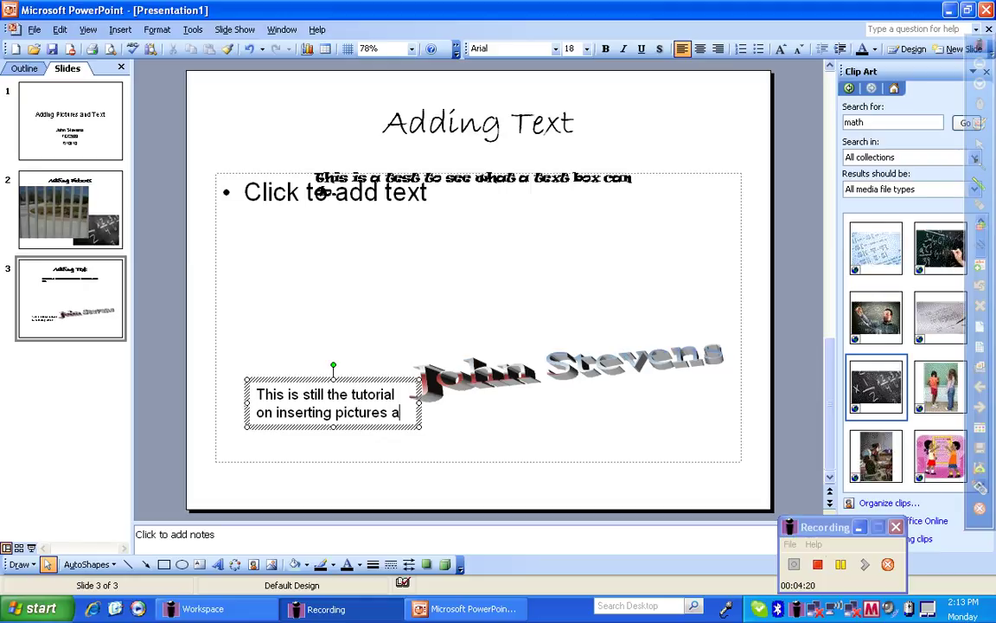
pyautogui.write('nd tex')
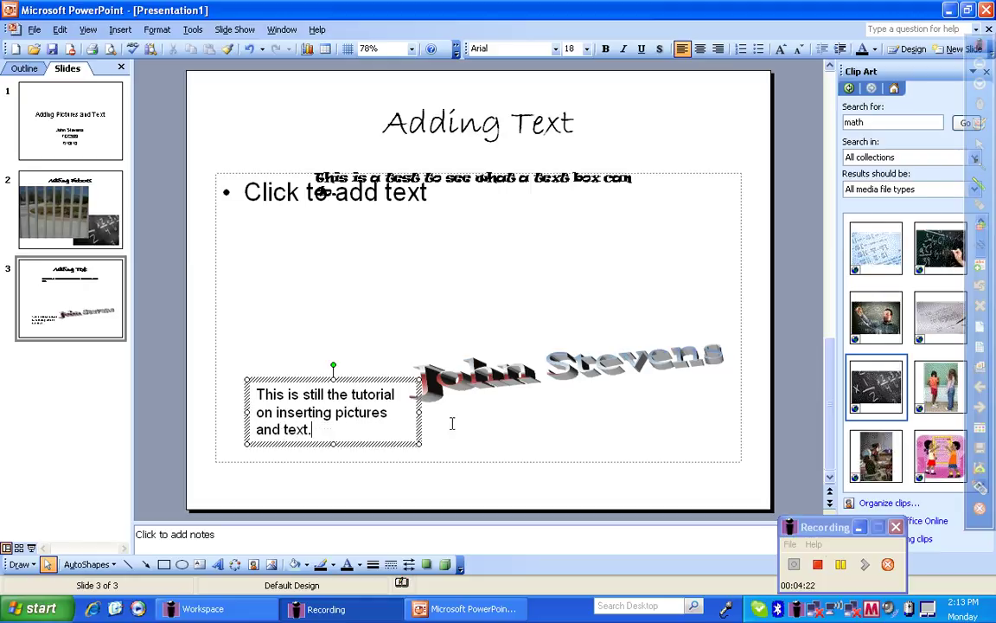
pyautogui.write('t.')
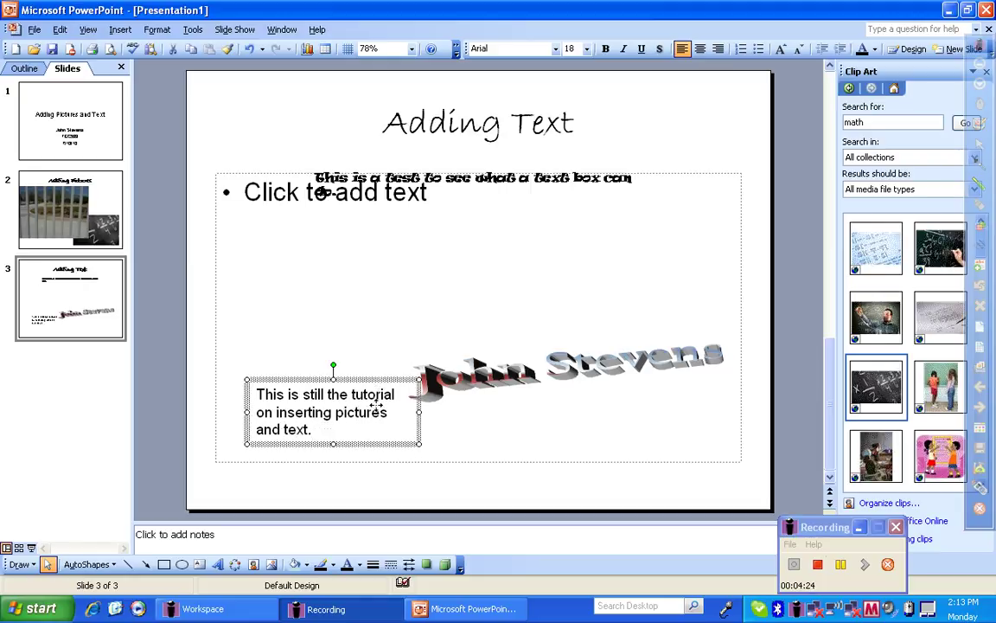
# Nudge the caption box down and widen it so the sentence fits on one line
pyautogui.moveTo(339, 379); pyautogui.dragTo(339, 404)
pyautogui.moveTo(418, 436); pyautogui.dragTo(616, 396)
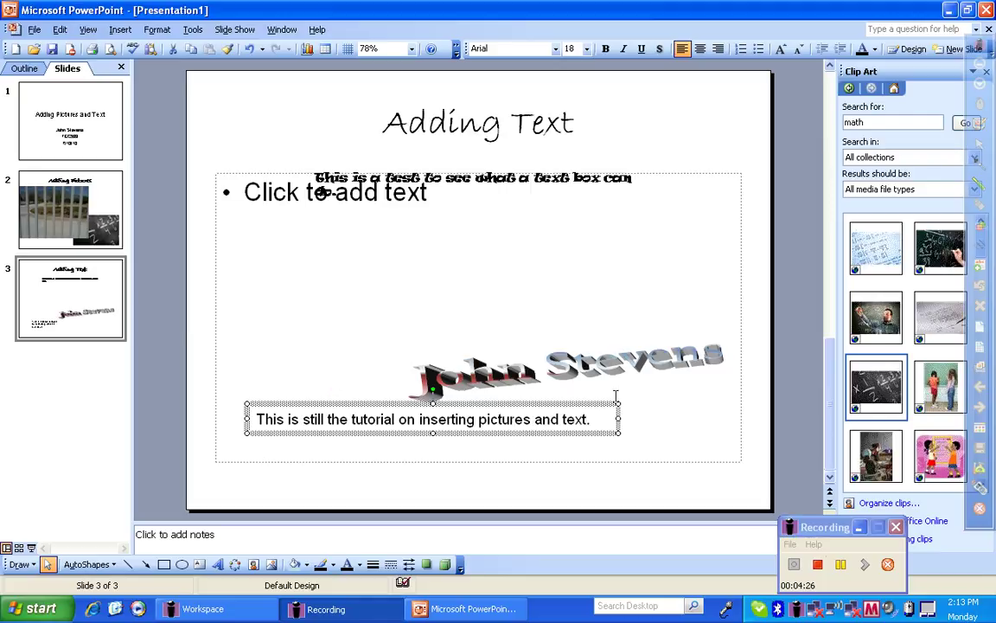